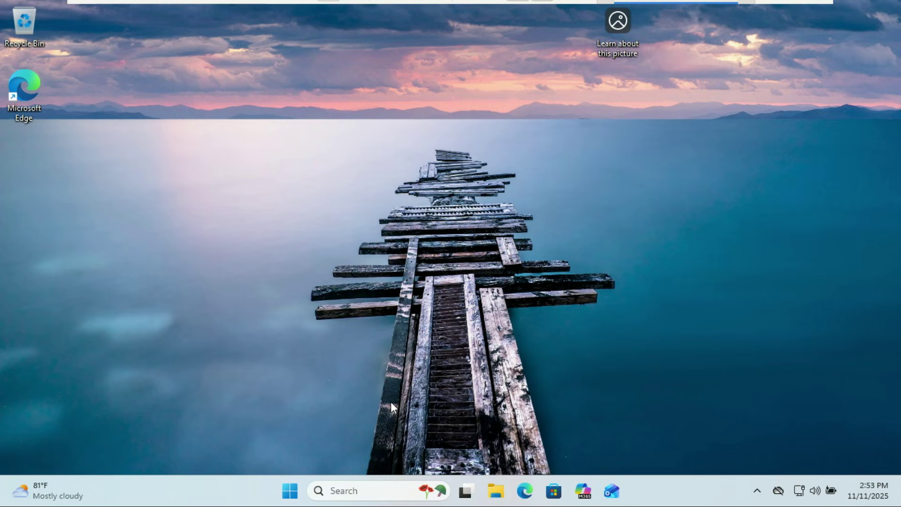
Launch Edge, search Google for 'arch linux download' and open the official Arch Linux downloads page.
double_click(29, 108)
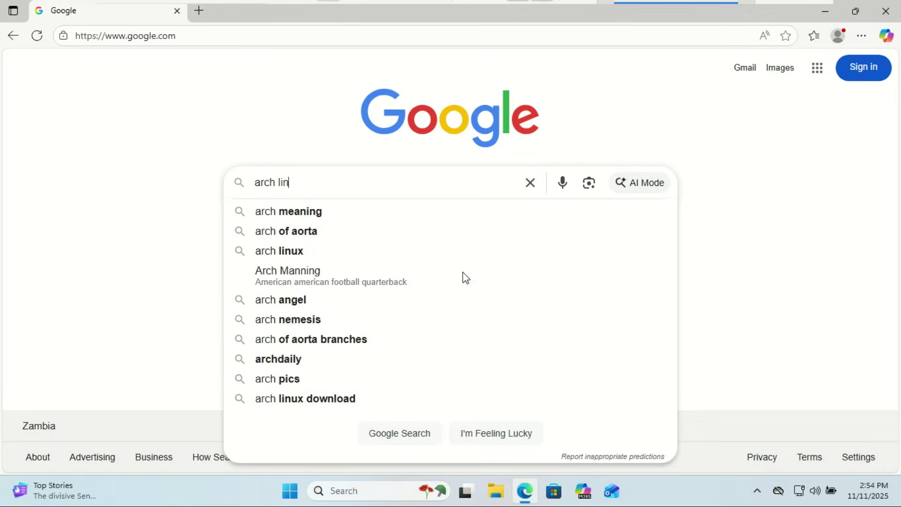
type(" download")
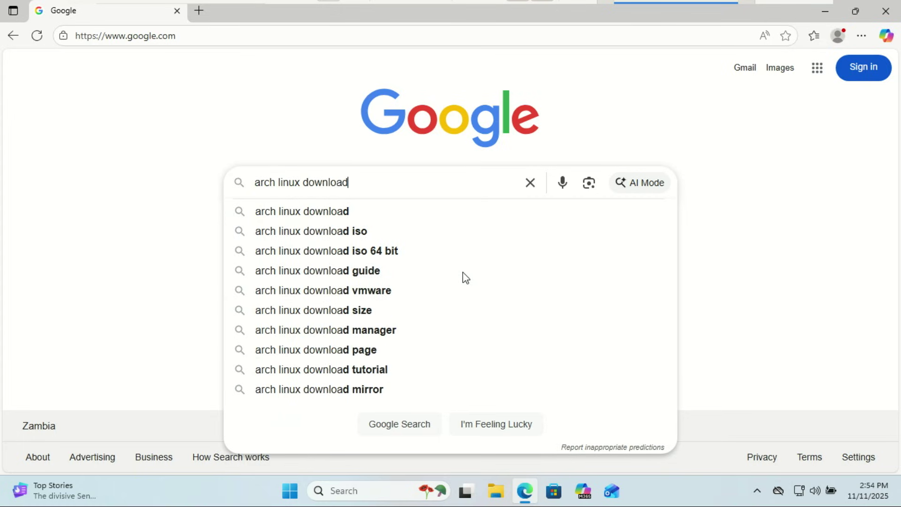
key("Return")
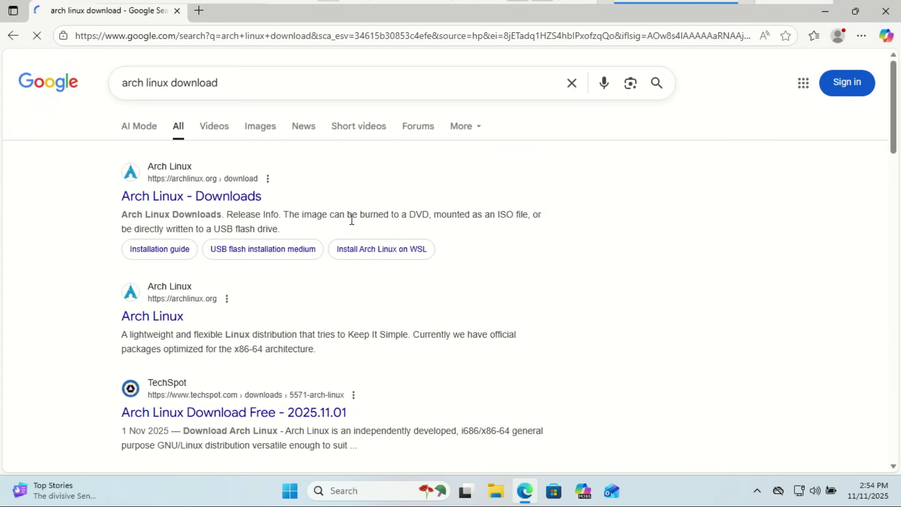
left_click(219, 200)
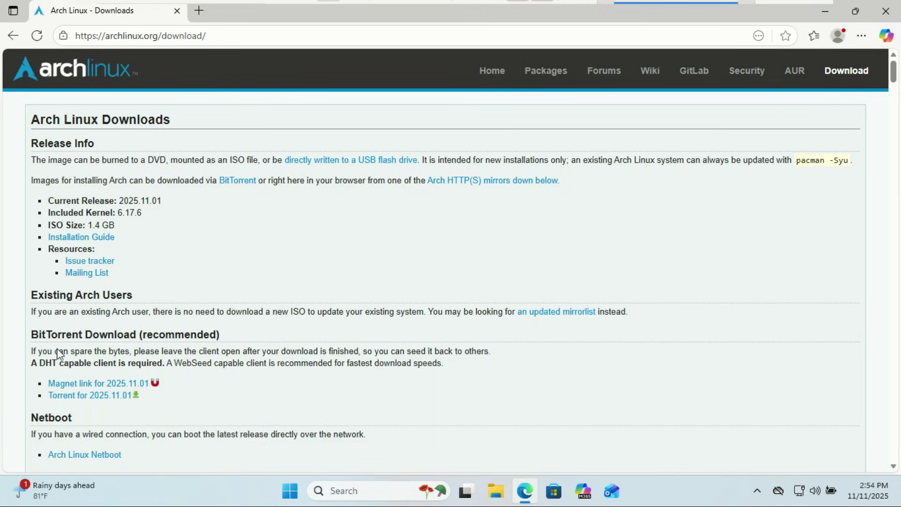
Download the 'Torrent for 2025.11.01' file from the BitTorrent Download section.
left_click_drag(20, 336, 242, 332)
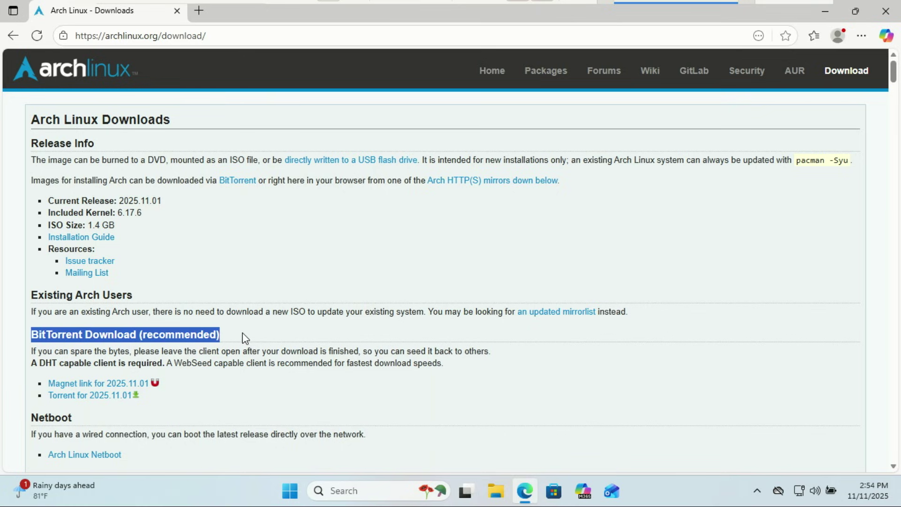
left_click(226, 377)
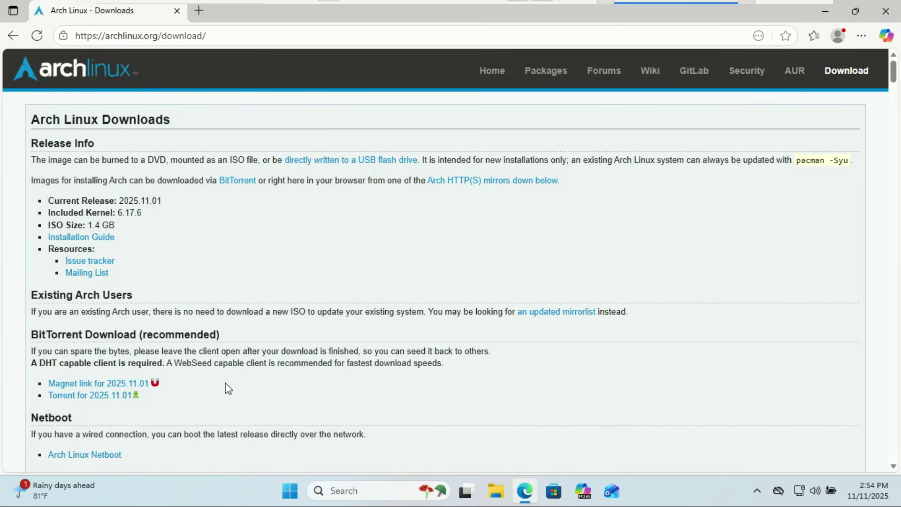
left_click(93, 397)
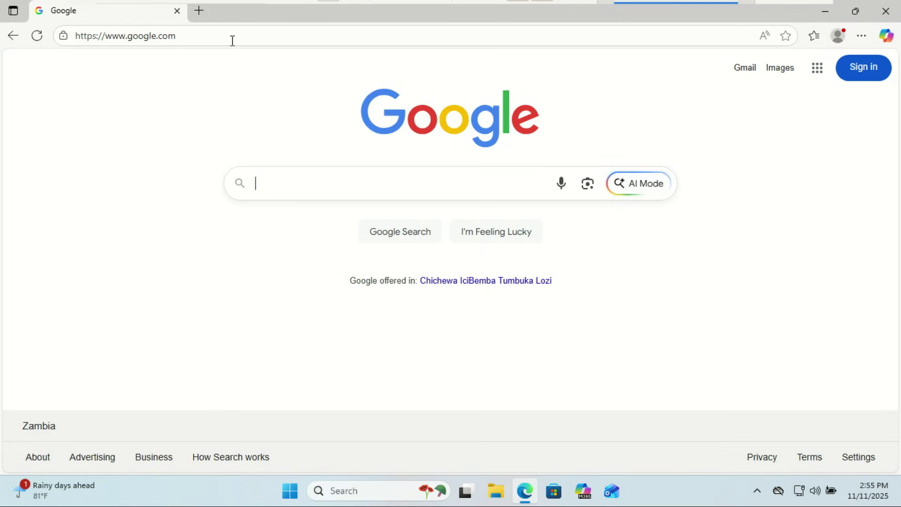
Search for 'rufus', go to rufus.ie and download rufus-4.11.exe (Windows x64).
type("rufus")
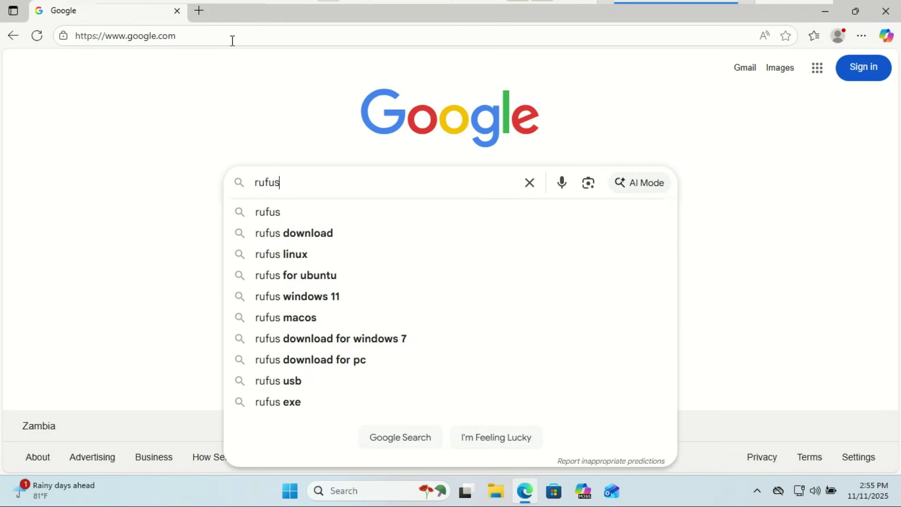
key("Return")
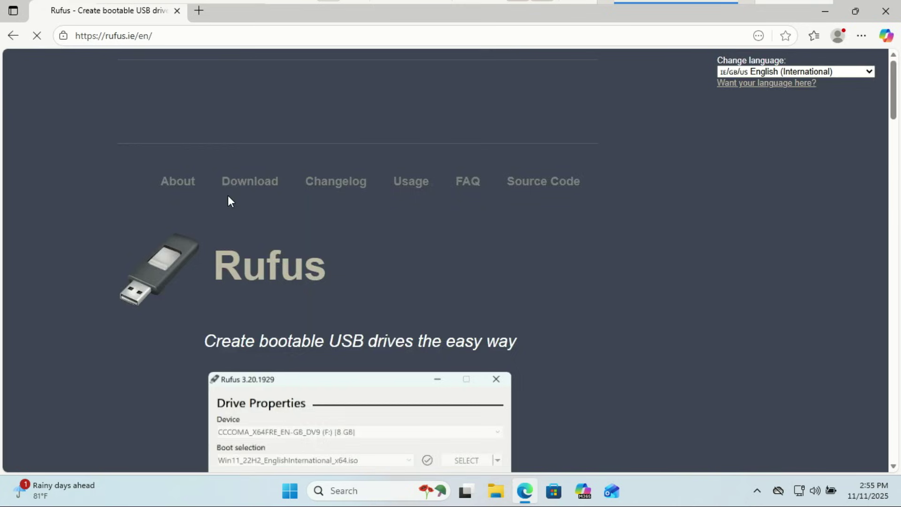
scroll(230, 199, "down", 10)
scroll(425, 207, "down", 7)
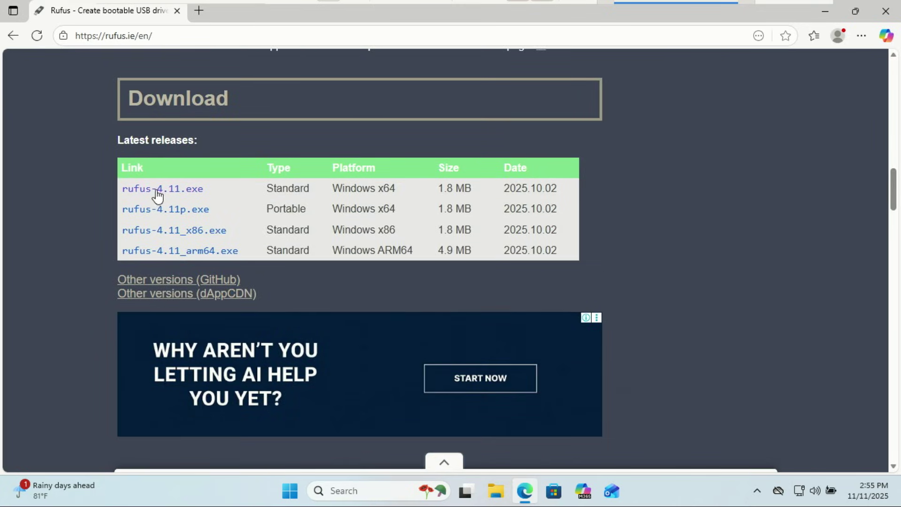
left_click(157, 189)
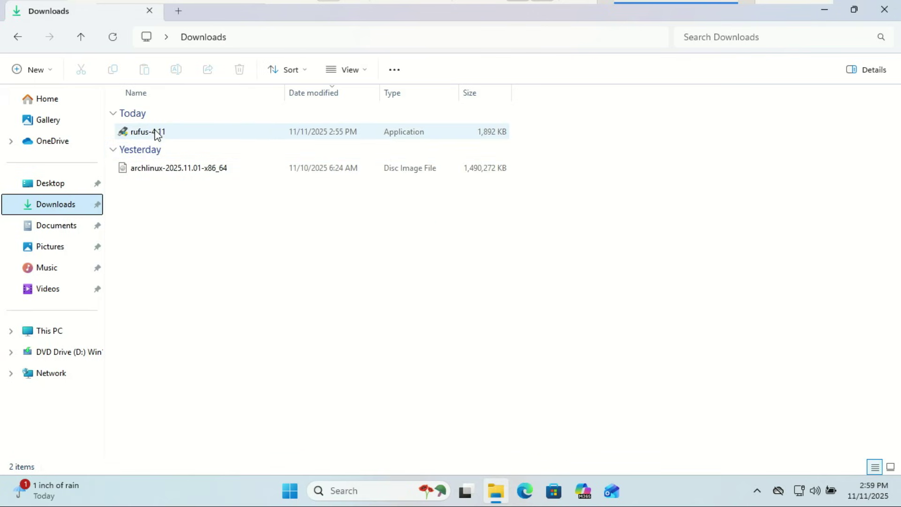
Launch rufus-4.11, allowing the device-change prompt and online update checks.
double_click(155, 134)
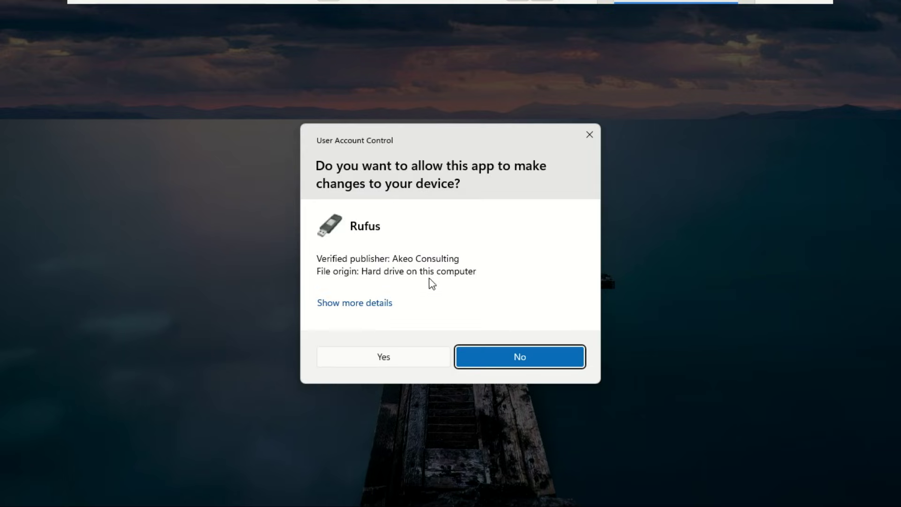
left_click(398, 359)
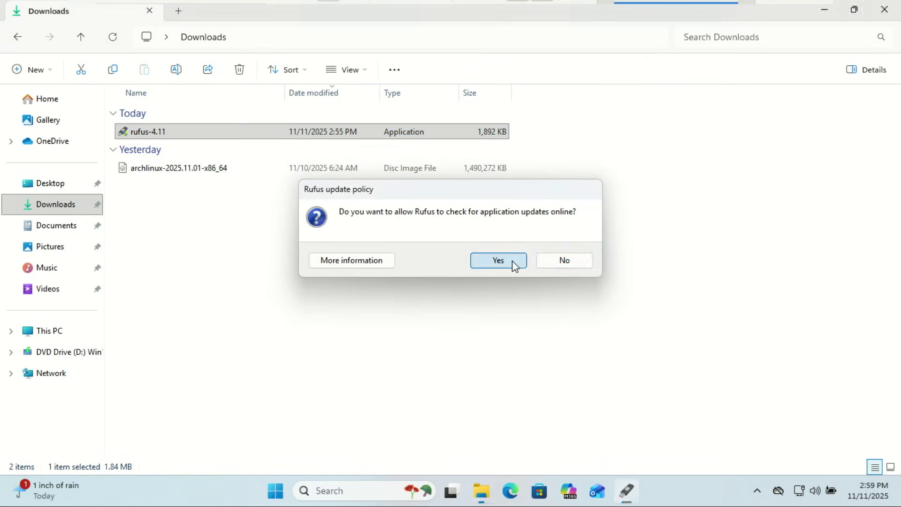
left_click(512, 262)
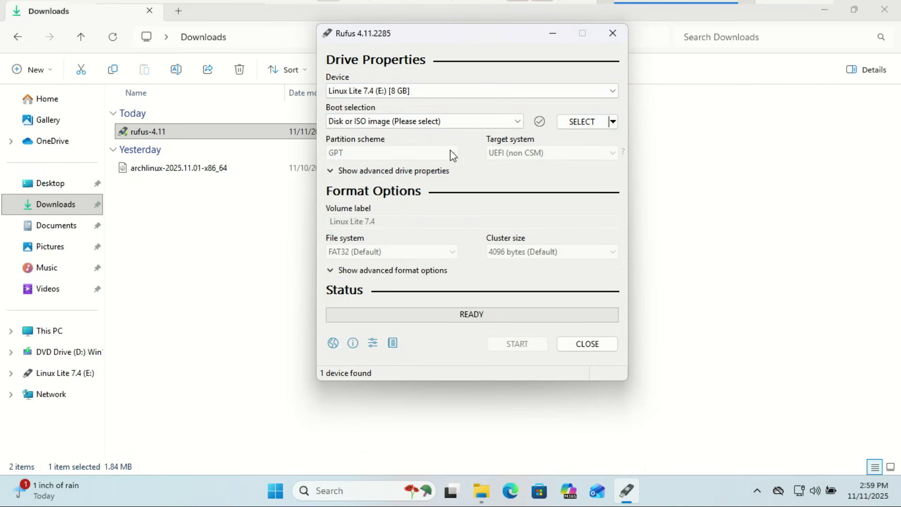
Load archlinux-2025.11.01-x86_64.iso as the boot image and set the partition scheme to GPT.
left_click(577, 128)
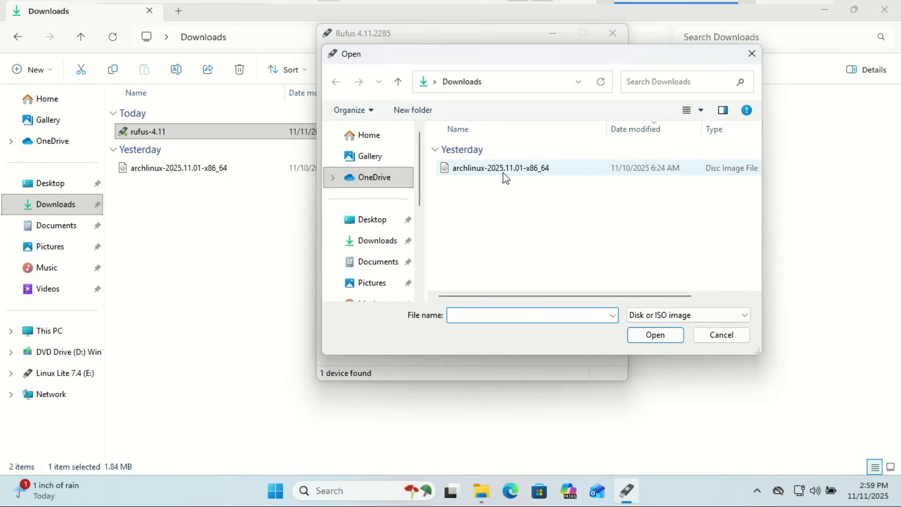
double_click(475, 169)
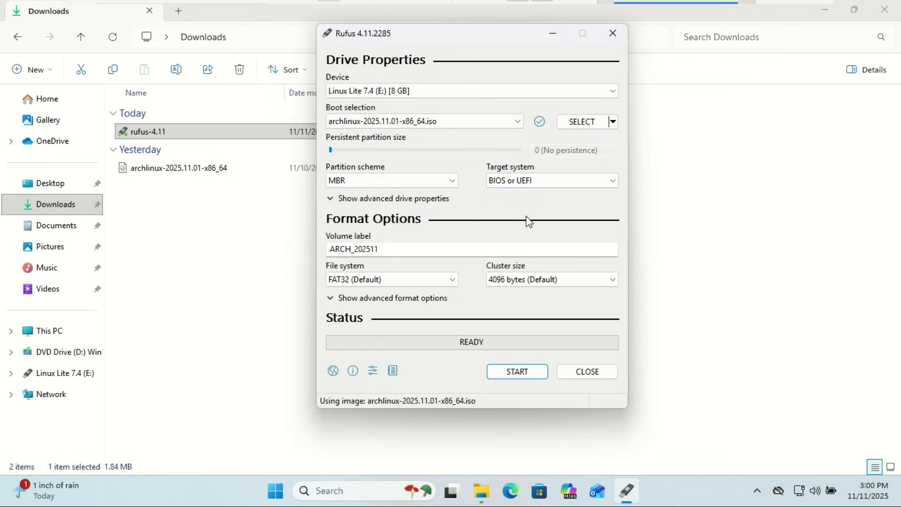
left_click(455, 182)
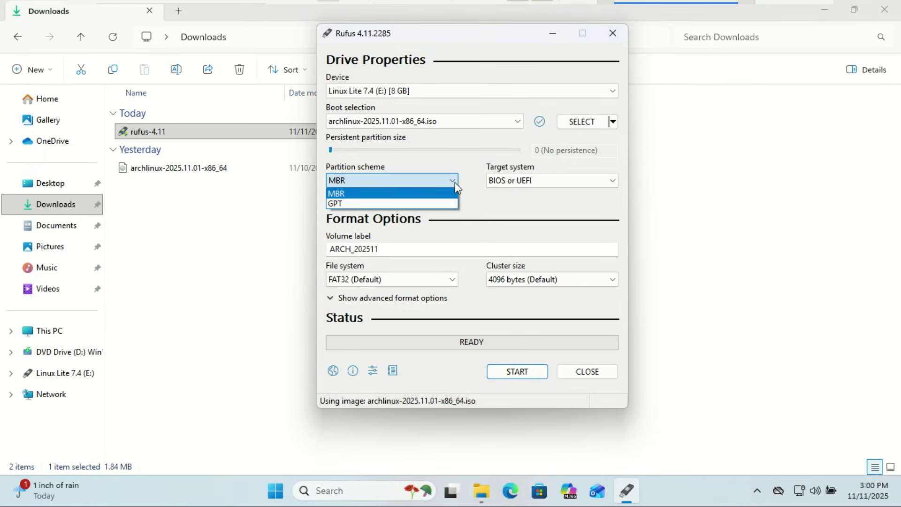
left_click(442, 203)
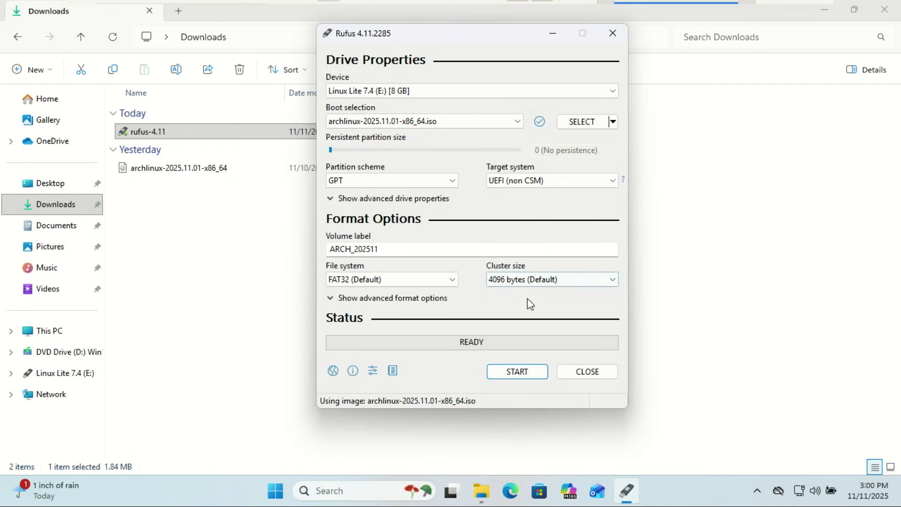
Write the ISO to the USB drive in ISO image mode, confirm data erasure, then close Rufus.
left_click(519, 372)
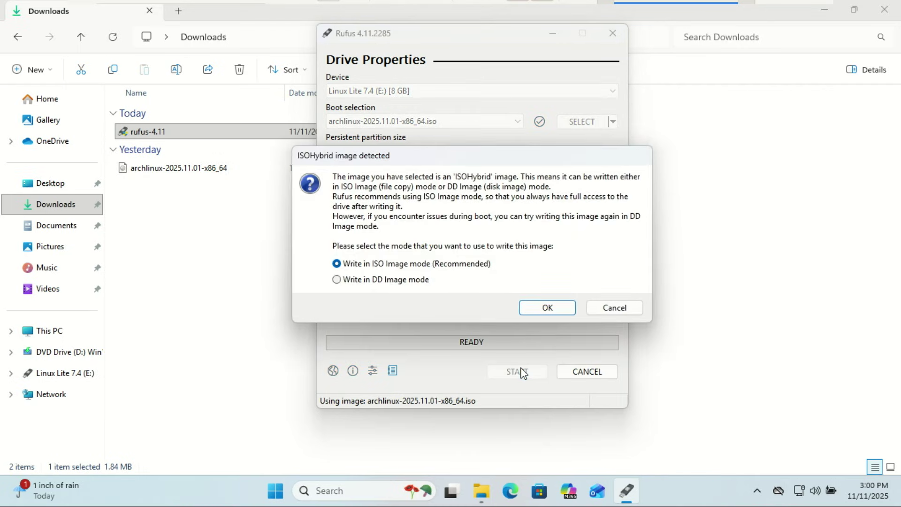
left_click(536, 308)
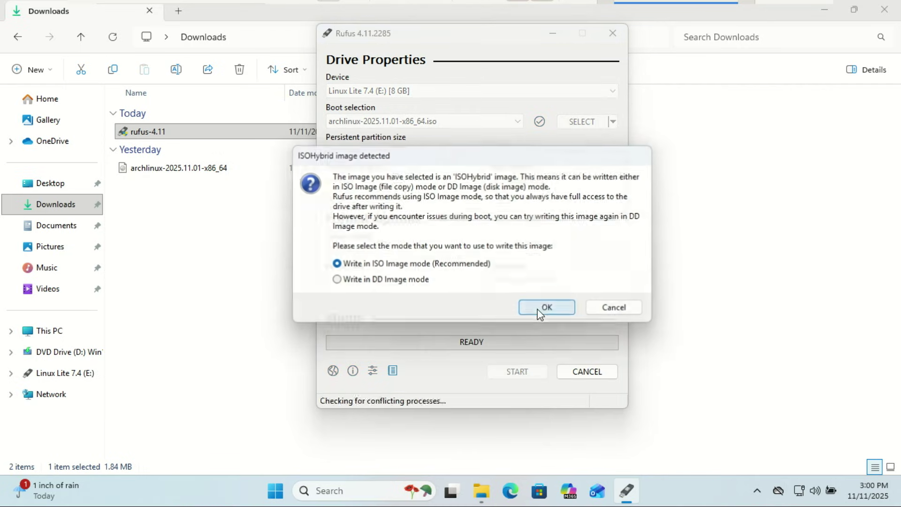
left_click(521, 235)
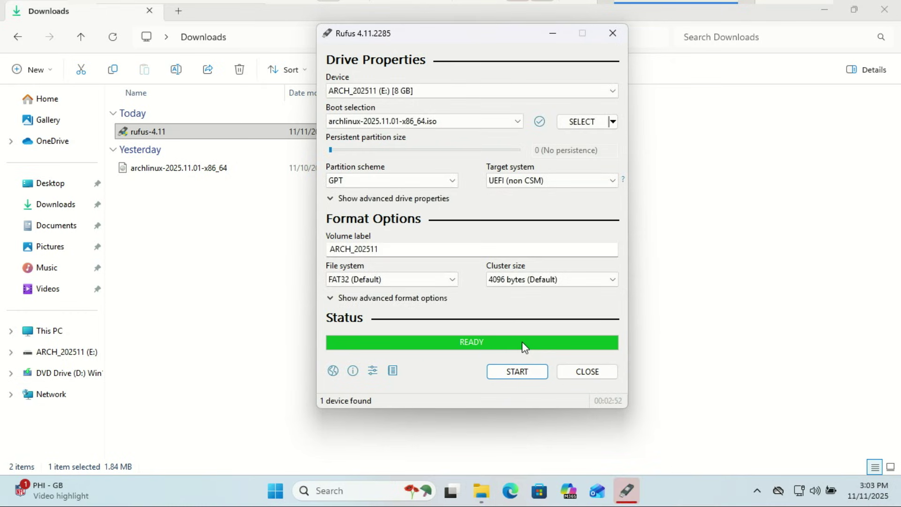
left_click(595, 372)
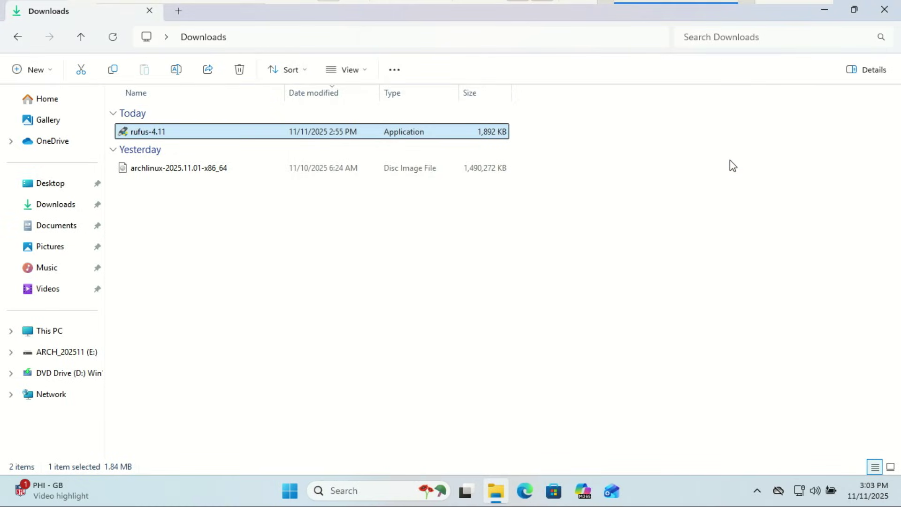
Close the Downloads folder and restart Windows from the Start menu's power options.
left_click(886, 12)
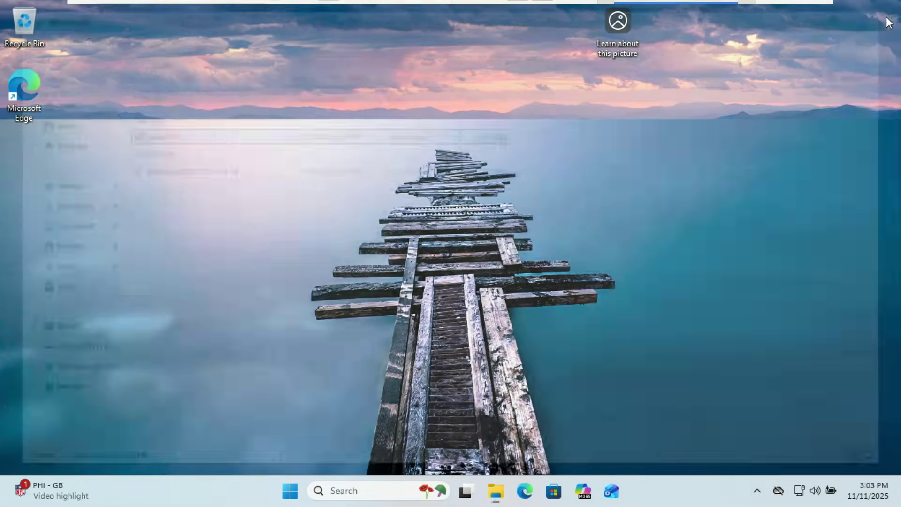
key("super")
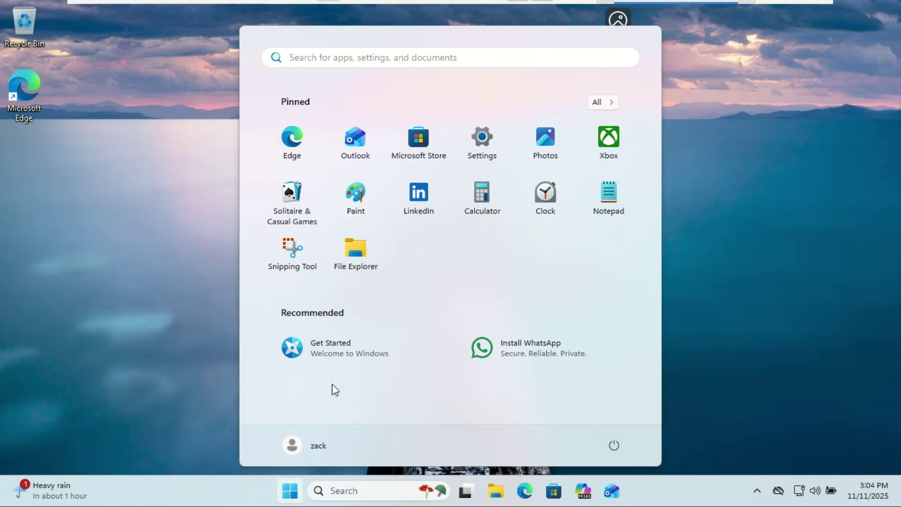
left_click(613, 446)
left_click(613, 417)
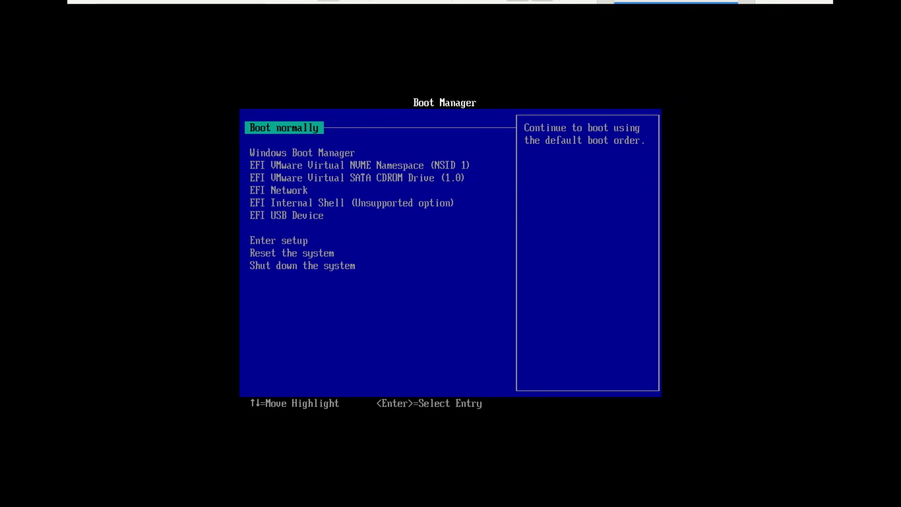
Boot from EFI USB Device and start 'Arch Linux install medium (x86_64, UEFI)'.
key("Down")
key("Down")
key("Down")
key("Down")
key("Down")
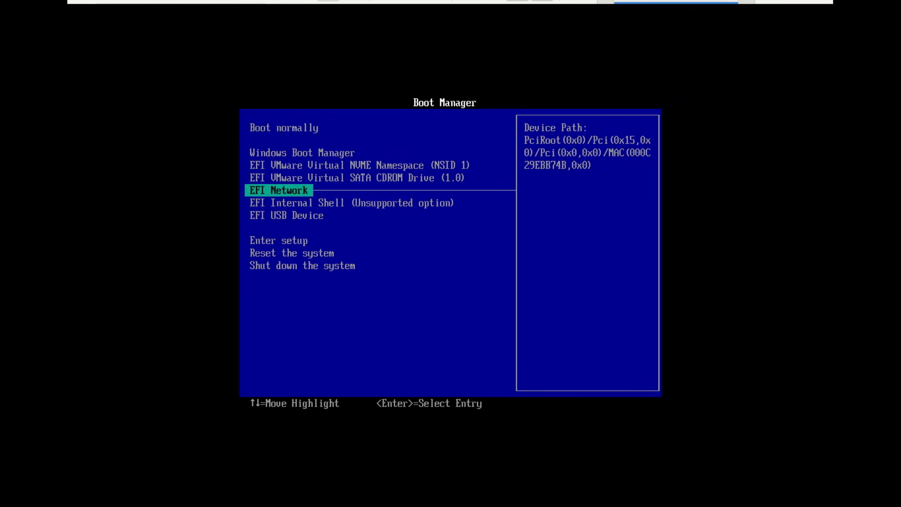
key("Down")
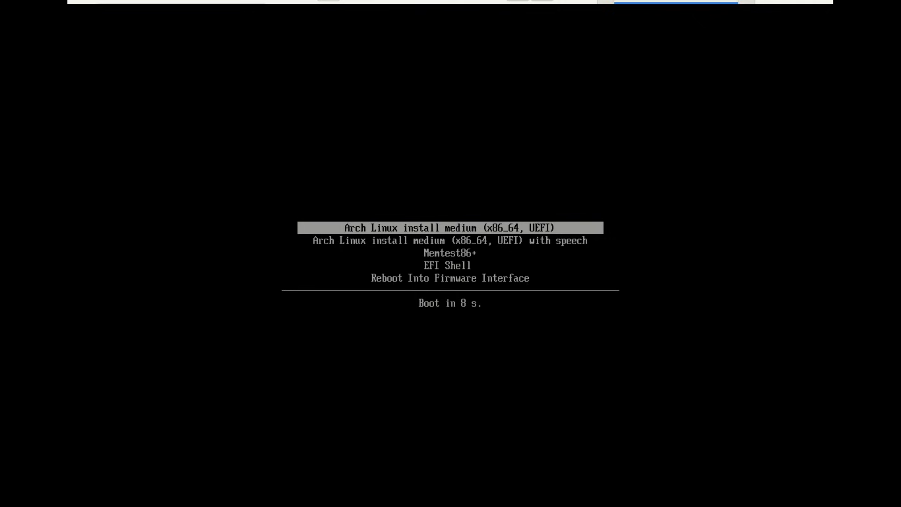
key("Down")
key("Down")
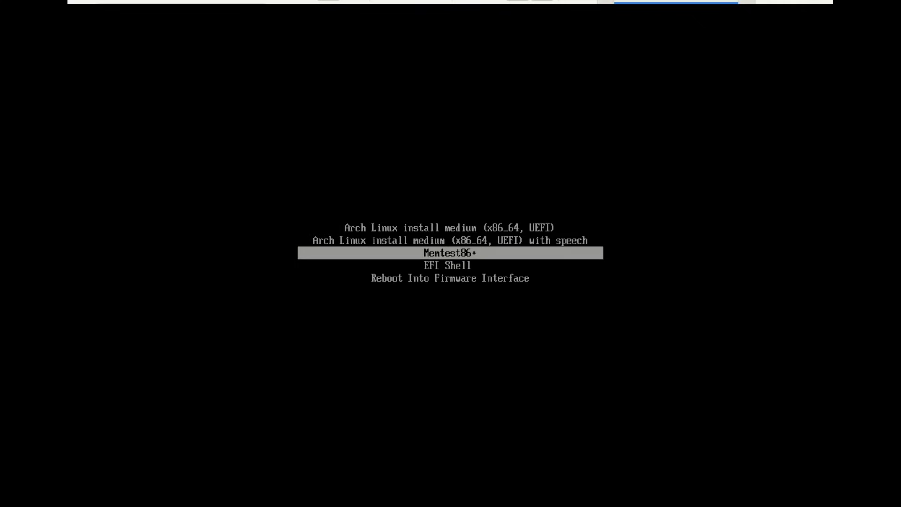
key("Up")
key("Up")
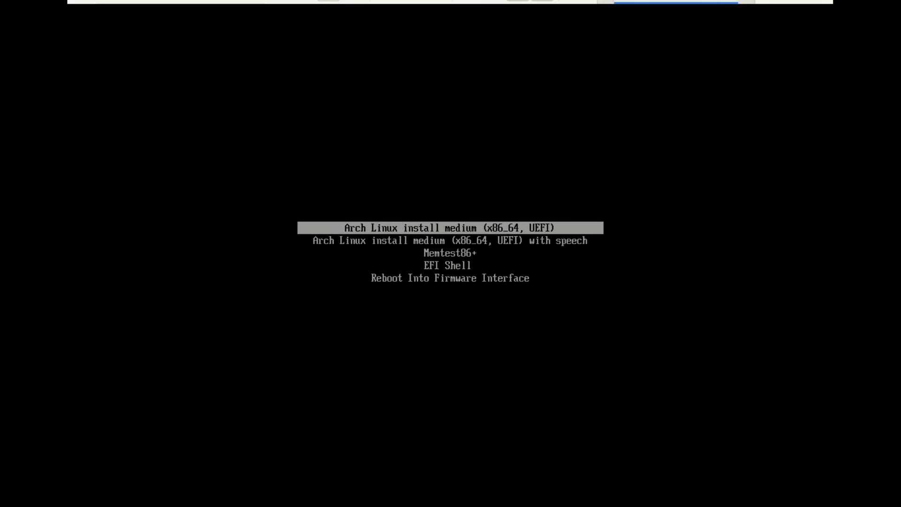
key("Return")
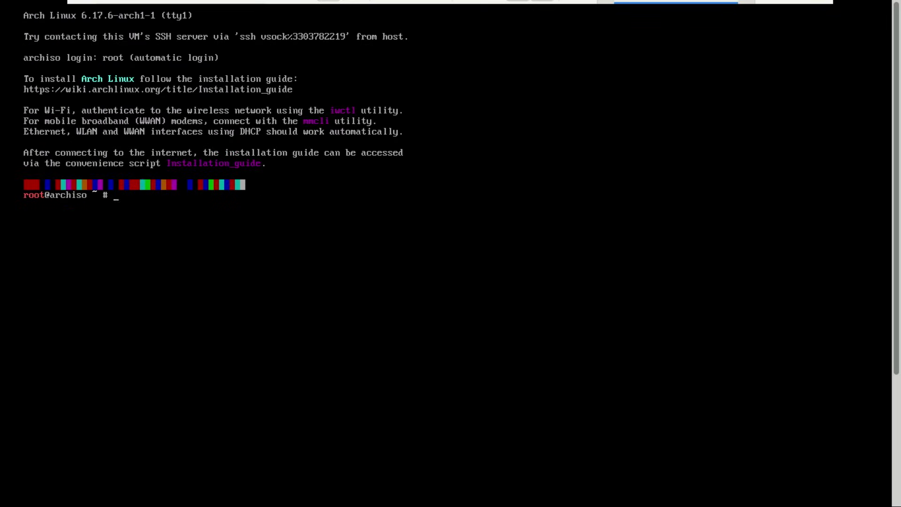
Start iwctl, list wireless devices and scan for wi-fi networks on wlan0.
type("iw")
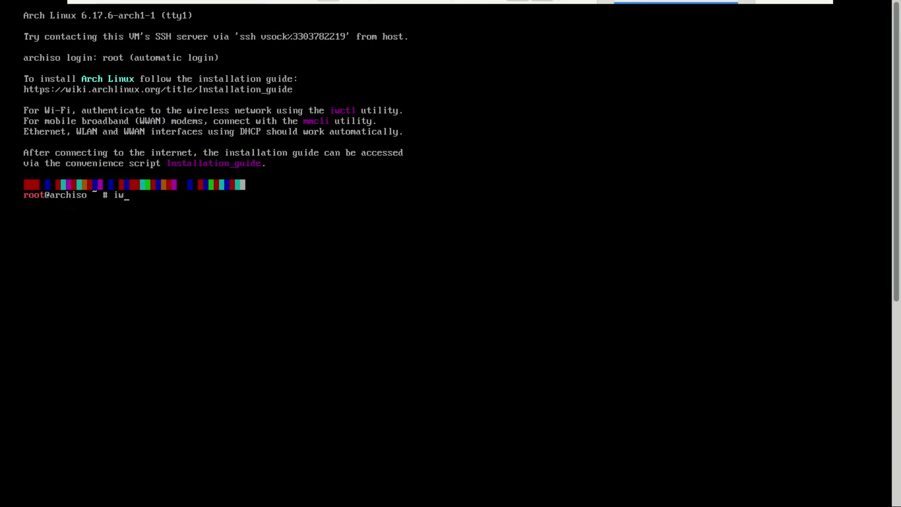
type("ctl")
key("Return")
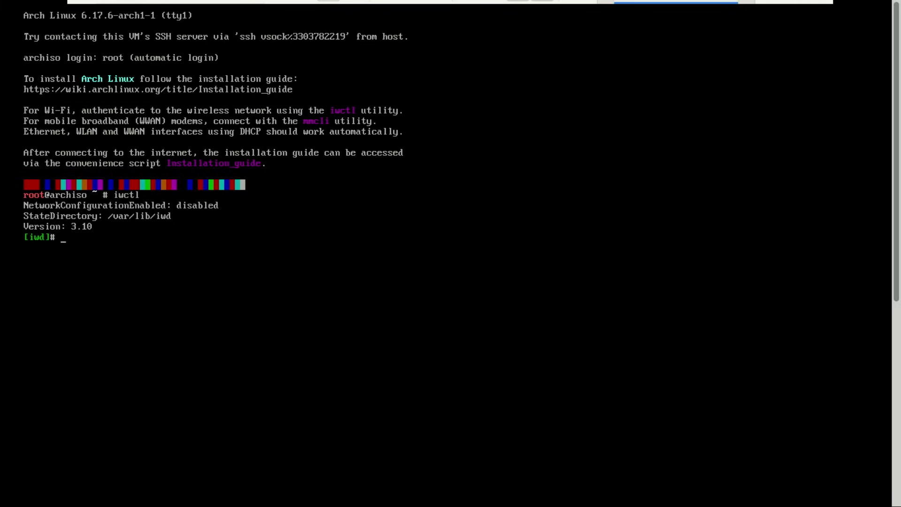
type("device list")
key("Return")
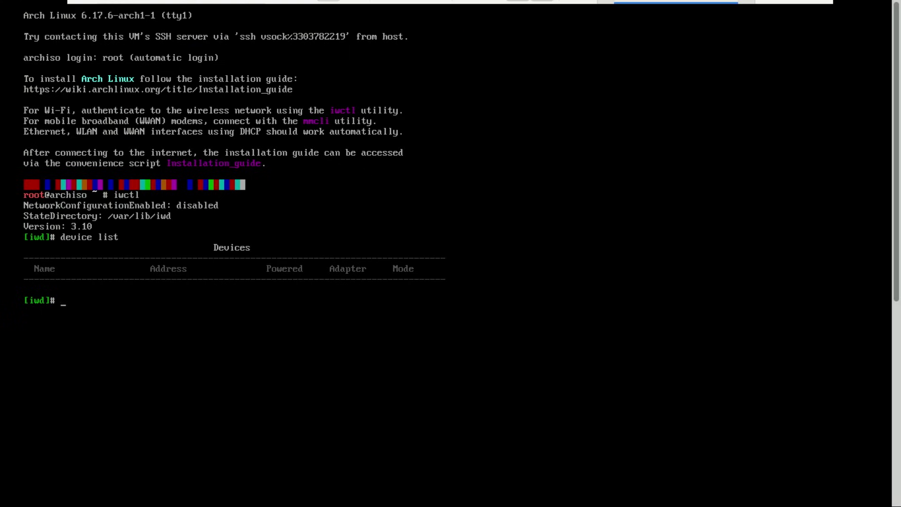
type("station wlan0 scan")
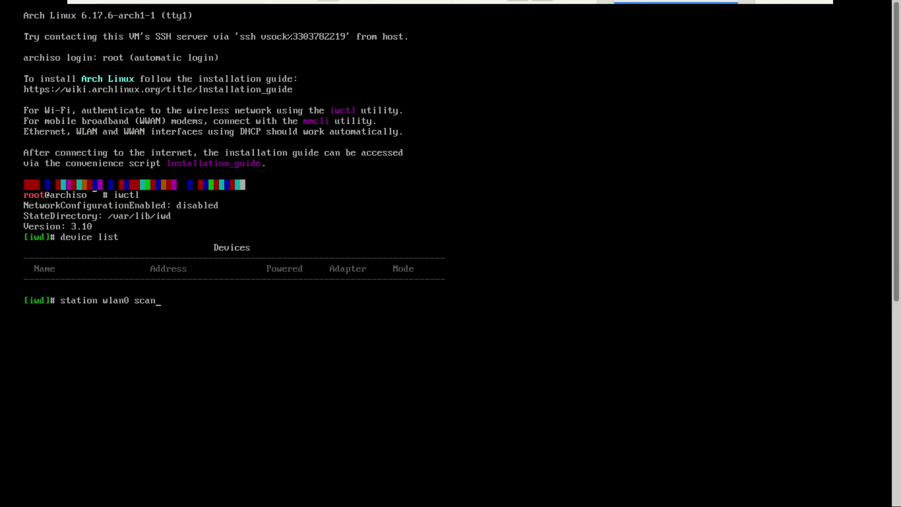
key("Return")
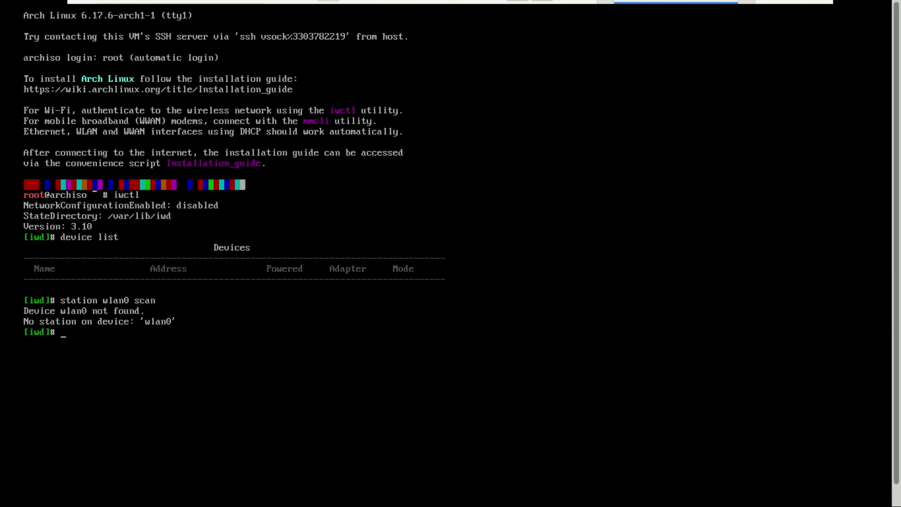
List wlan0's visible networks, attempt to connect to the wi-fi network, then exit iwctl.
key("Up")
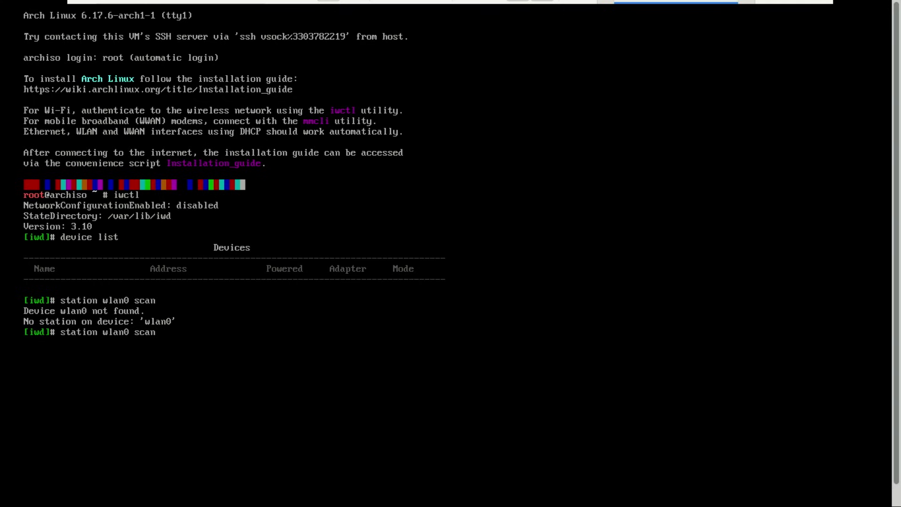
key("BackSpace")
key("BackSpace")
key("BackSpace")
key("BackSpace")
type("get-networks")
key("Return")
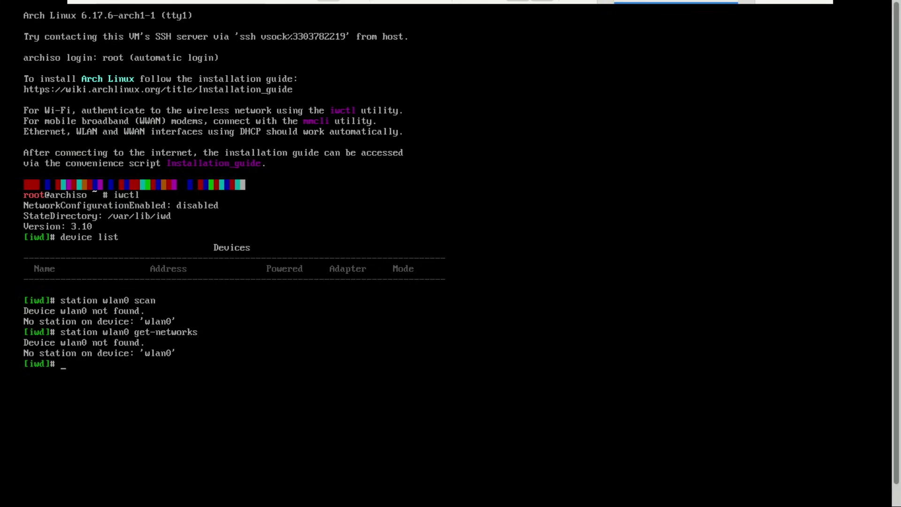
key("Up")
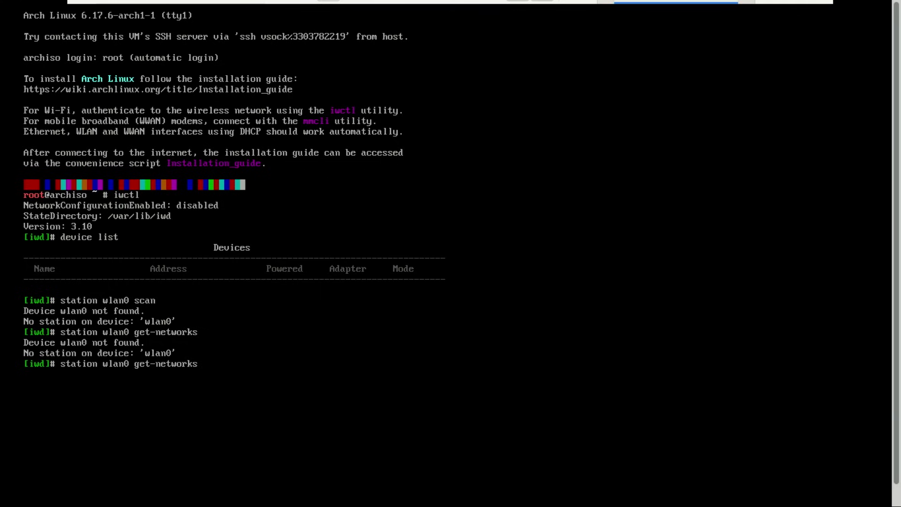
key("BackSpace")
key("BackSpace")
key("BackSpace")
key("BackSpace")
key("BackSpace")
key("BackSpace")
key("BackSpace")
key("BackSpace")
key("BackSpace")
key("BackSpace")
key("BackSpace")
key("BackSpace")
type("connect zacks")
key("Return")
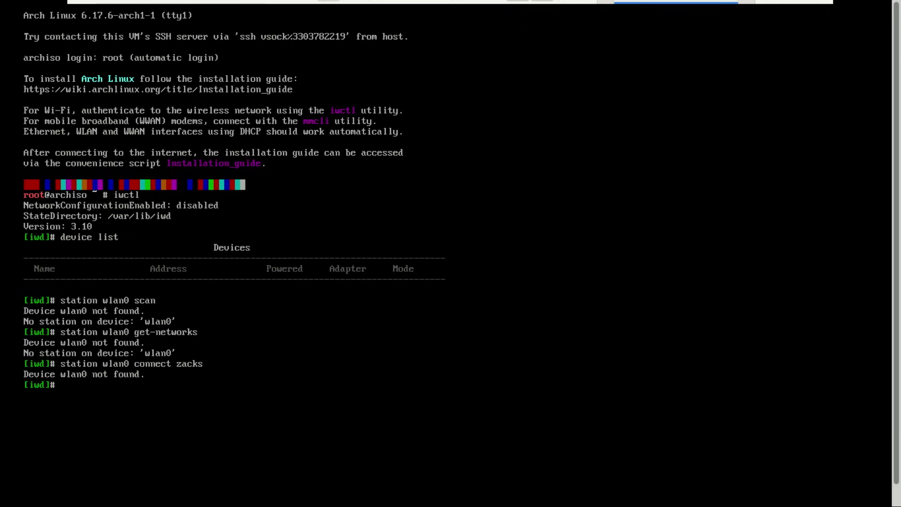
type("exit")
key("Return")
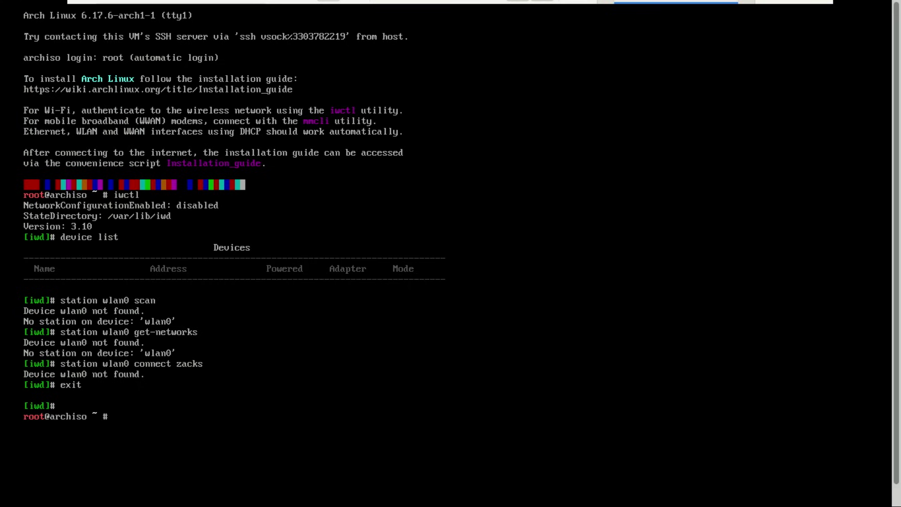
Ping yahoo.com and stop it with Ctrl+C to confirm 0% packet loss.
type("ping yahoo.com")
key("Return")
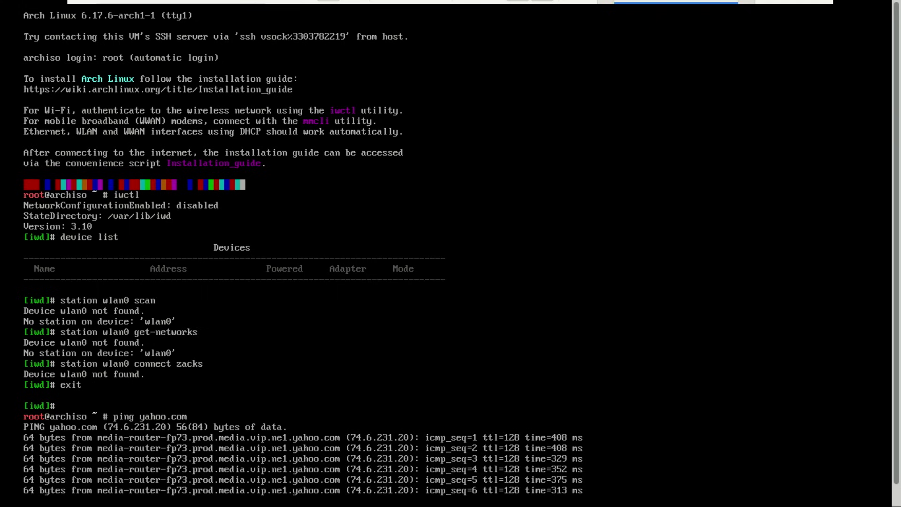
key("ctrl+c")
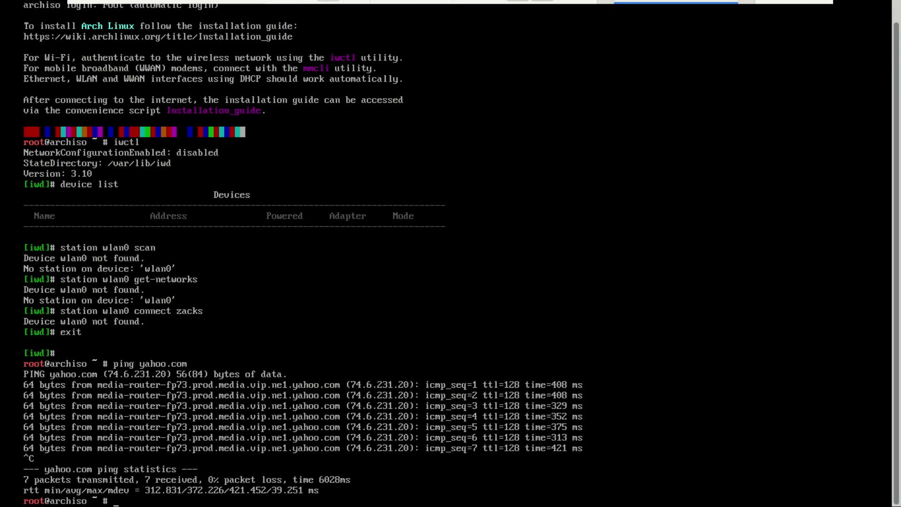
type("clea")
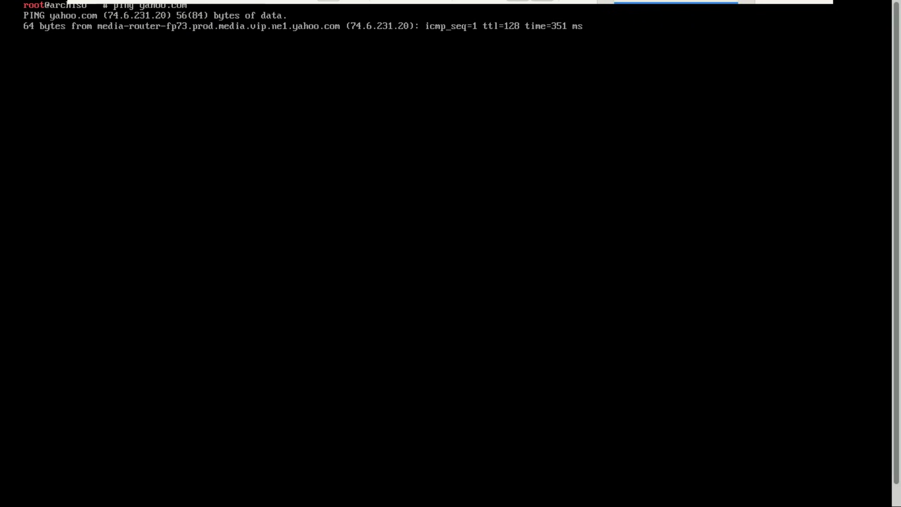
key("ctrl+c")
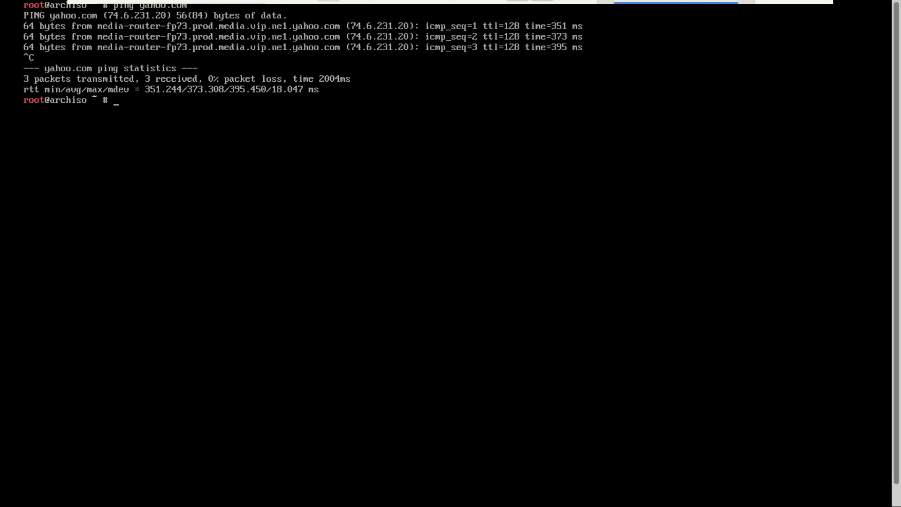
Sync package databases with pacman -Sy and initialise the keyring with pacman-key --init.
type("pacman -Sy")
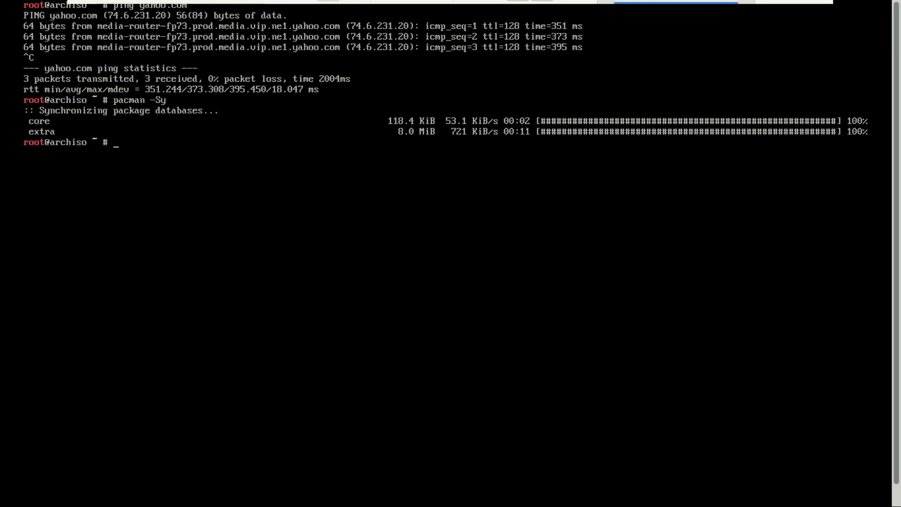
key("Up")
key("BackSpace")
key("BackSpace")
key("BackSpace")
key("BackSpace")
type("-key --init")
key("Return")
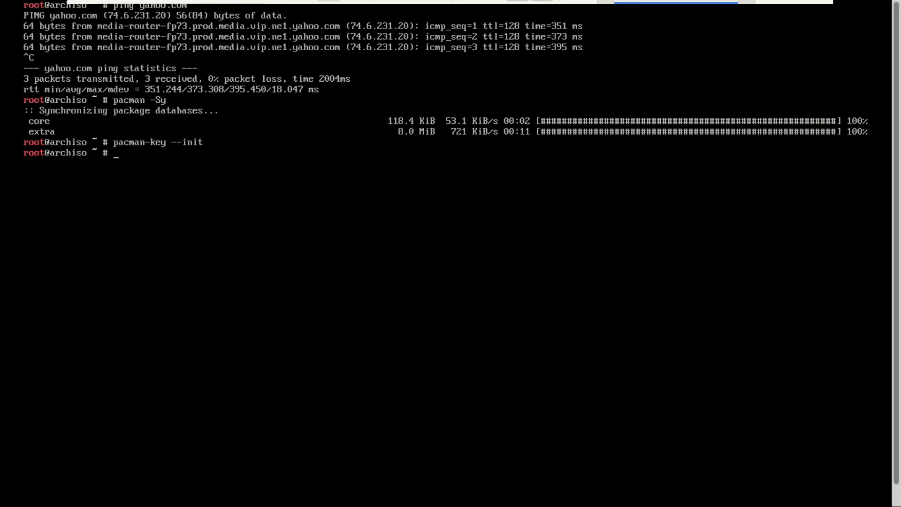
Populate the archlinux keyring, fixing the misspelled name, then list disks with lsblk.
key("Up")
key("BackSpace")
key("BackSpace")
key("BackSpace")
key("BackSpace")
type("popul")
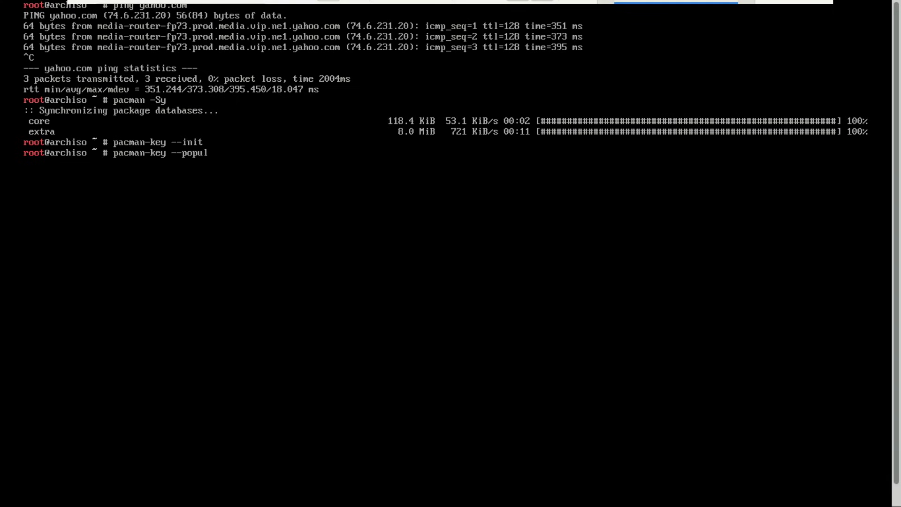
type("ate arclinux")
key("Return")
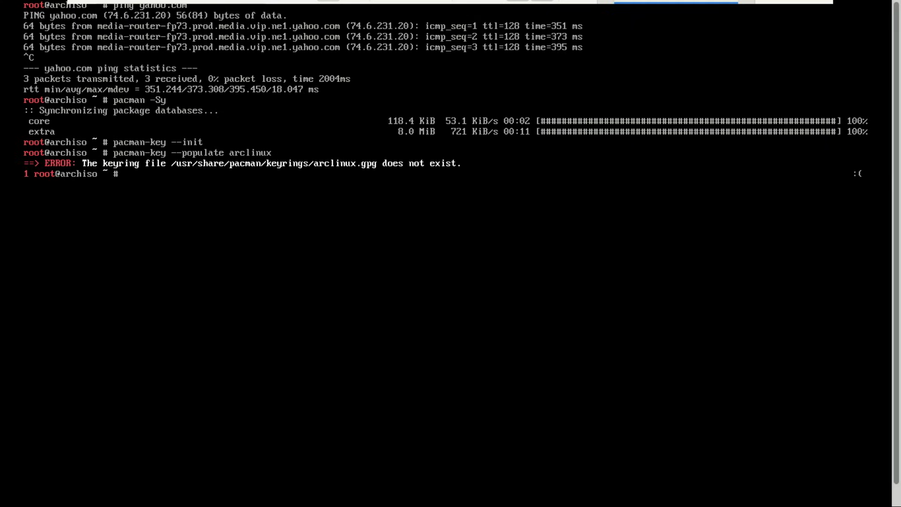
key("Up")
key("Left")
key("Left")
key("Left")
key("Left")
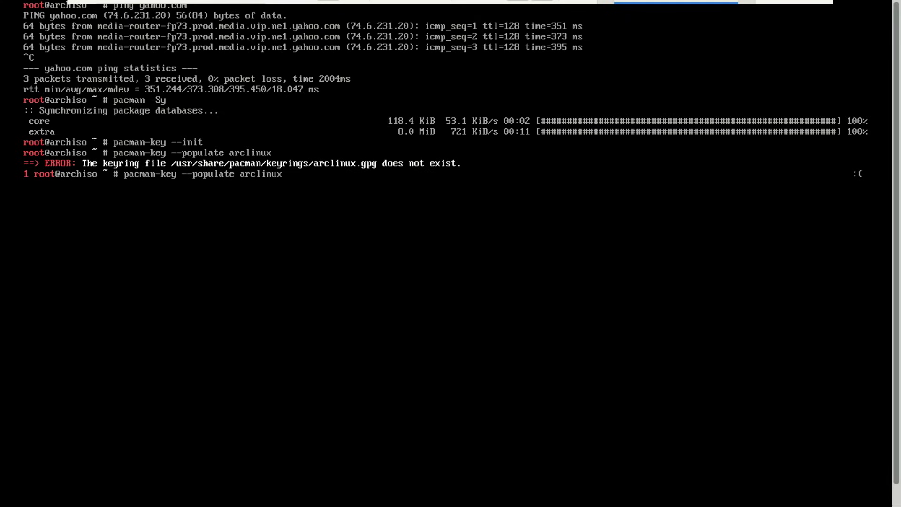
type("h")
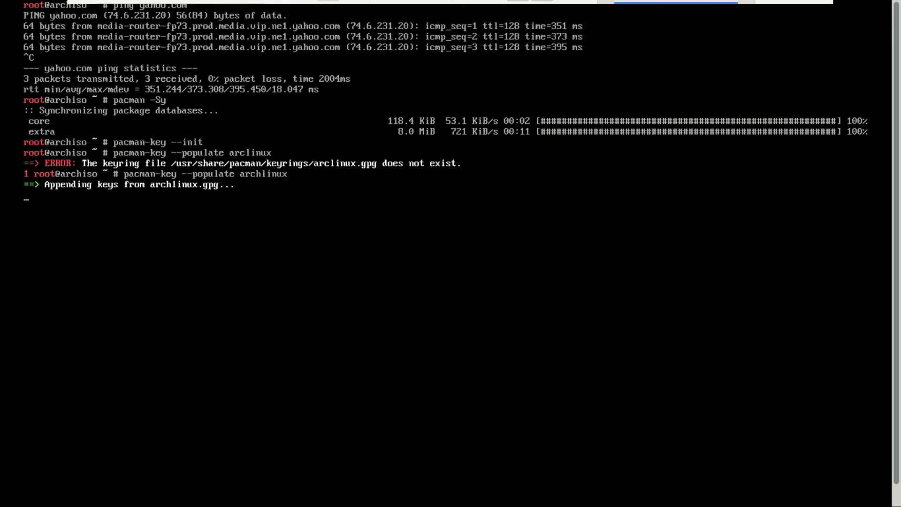
type("lsblk")
key("Return")
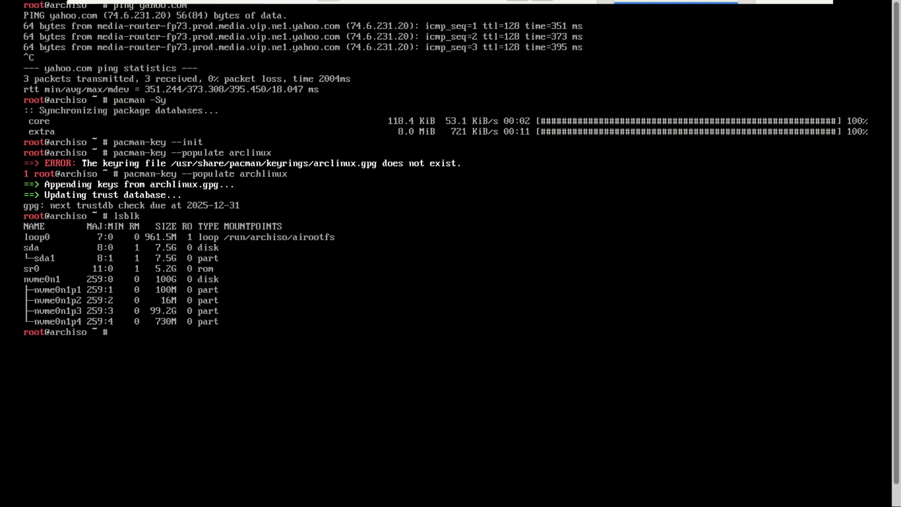
Enter the command gdisk /dev/nvme0n1 at the prompt, leaving it unrun.
type("gdisk /dev/nvme0n1")
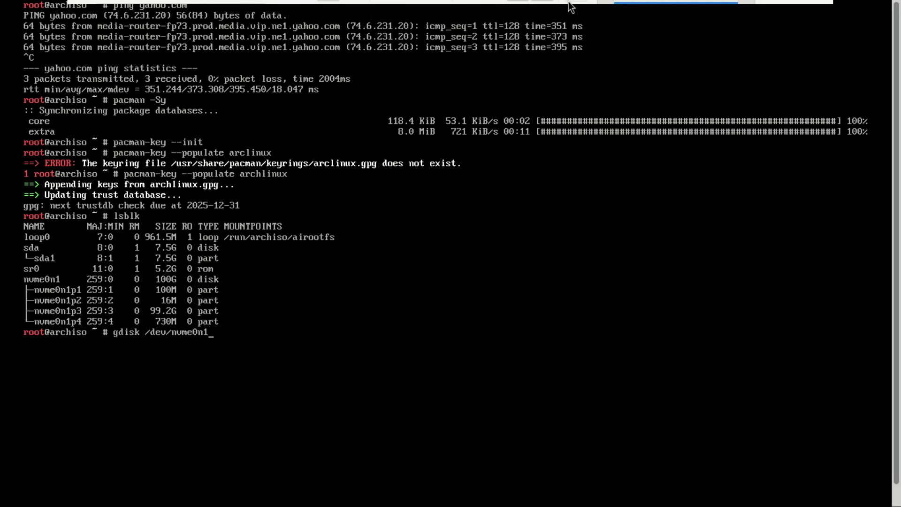
Zap the GPT and MBR on /dev/nvme0n1 through gdisk expert mode (x, z, y, y), then clear.
key("Return")
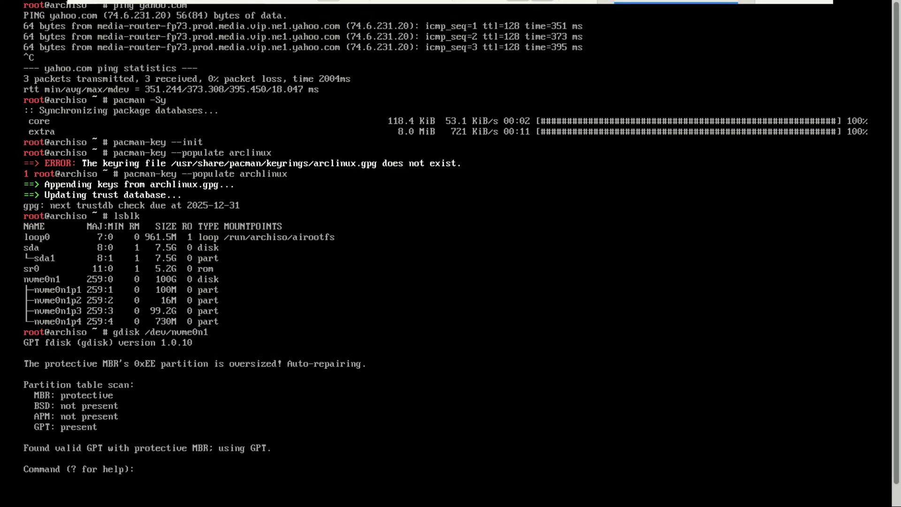
type("x")
key("Return")
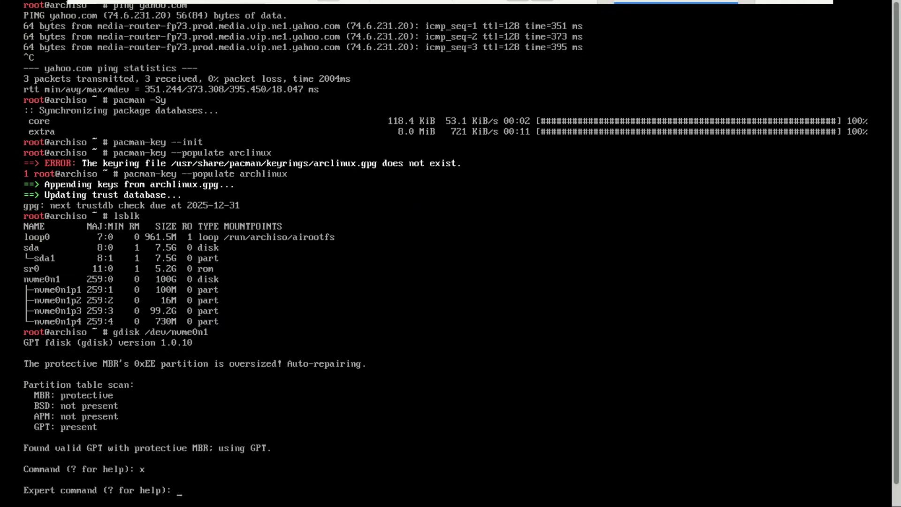
type("z")
key("Return")
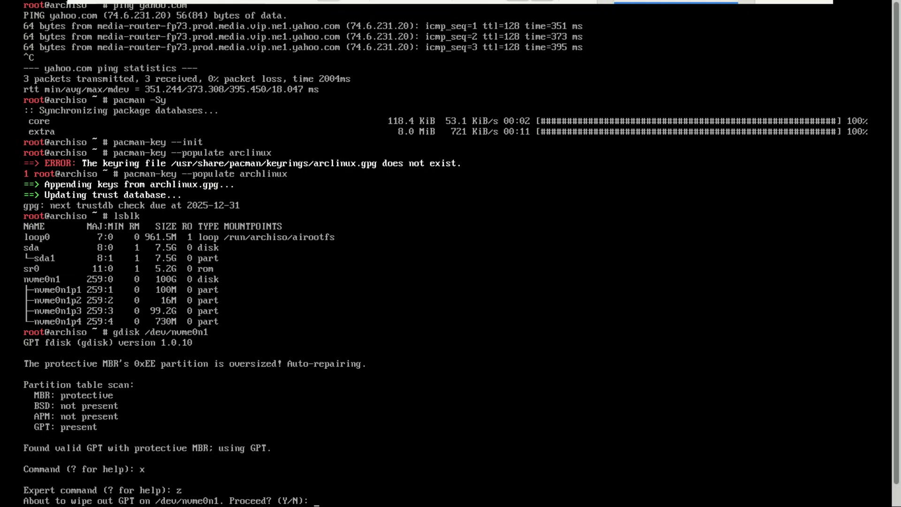
type("y")
key("Return")
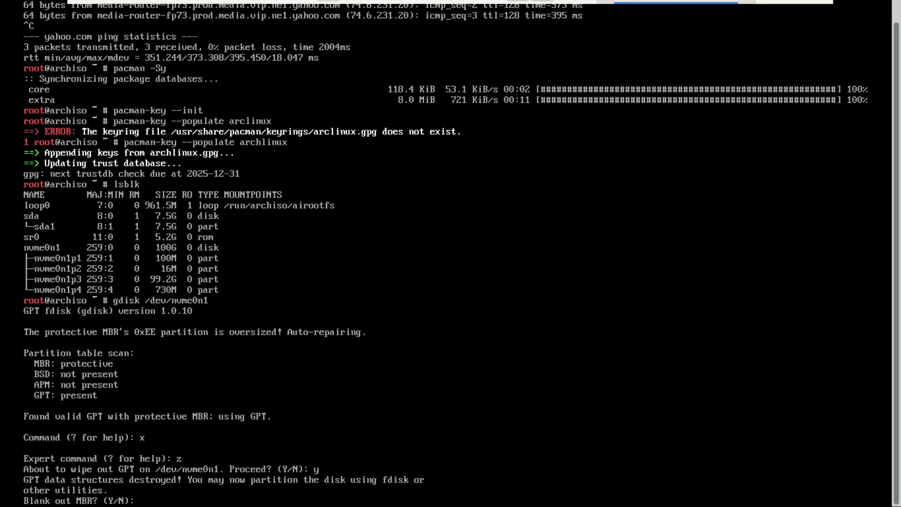
type("y")
key("Return")
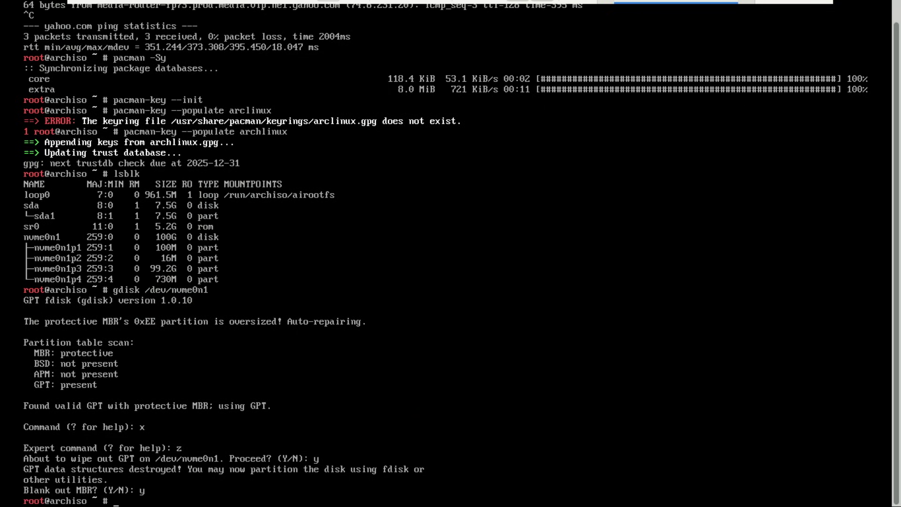
type("clea")
type("r")
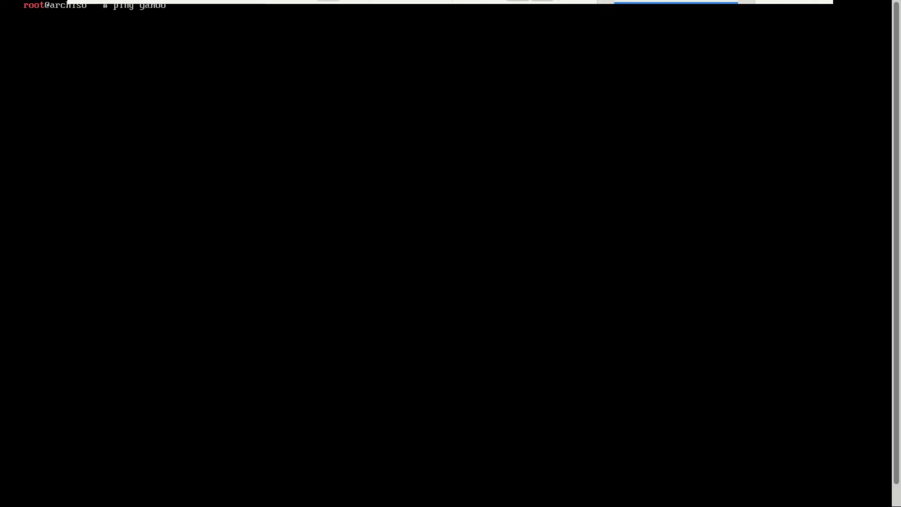
Ping yahoo.com to recheck connectivity, stop the ping, then launch archinstall.
type(".com")
key("Return")
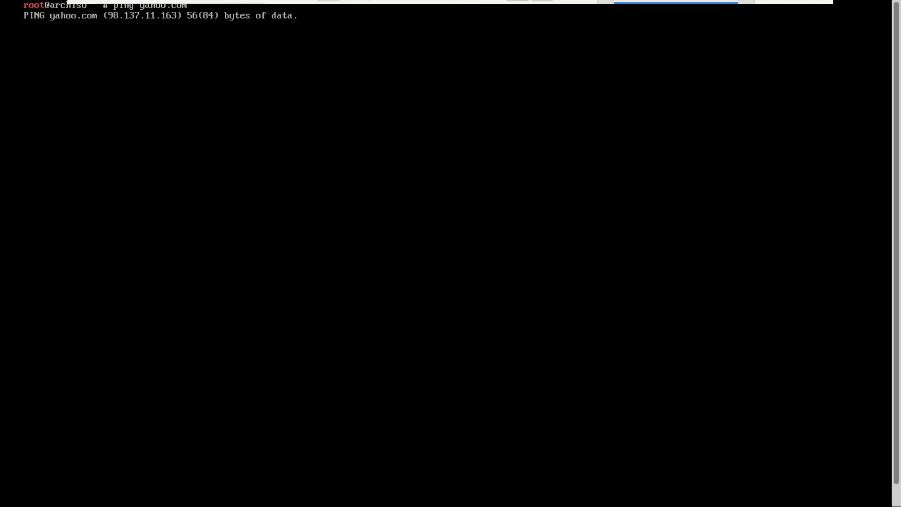
key("ctrl+x")
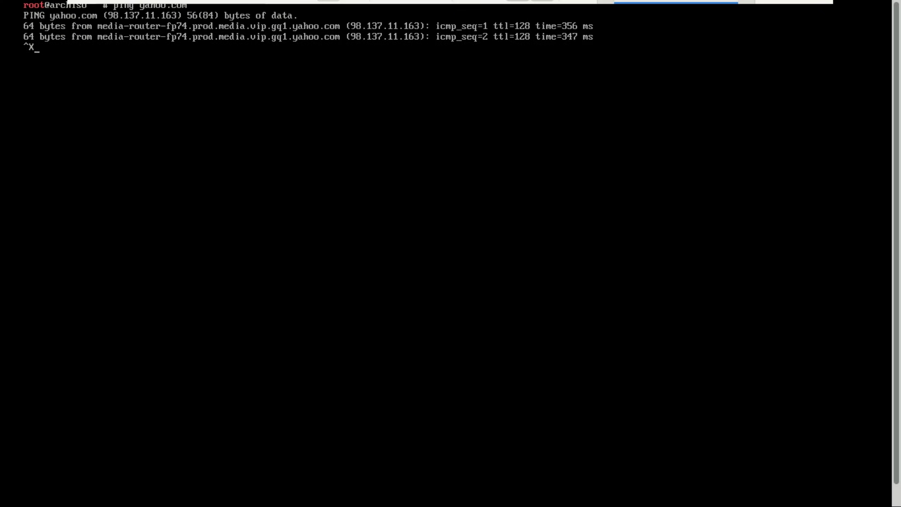
key("ctrl+c")
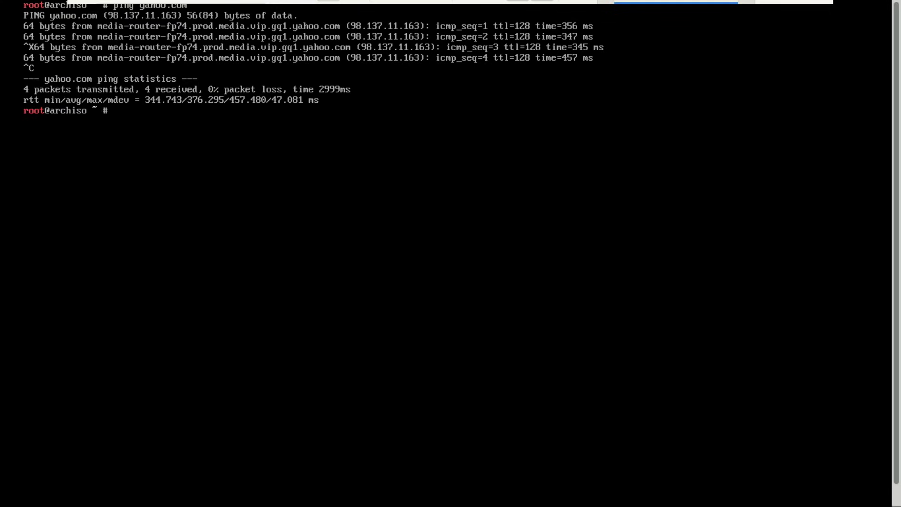
type("archinstall")
key("Return")
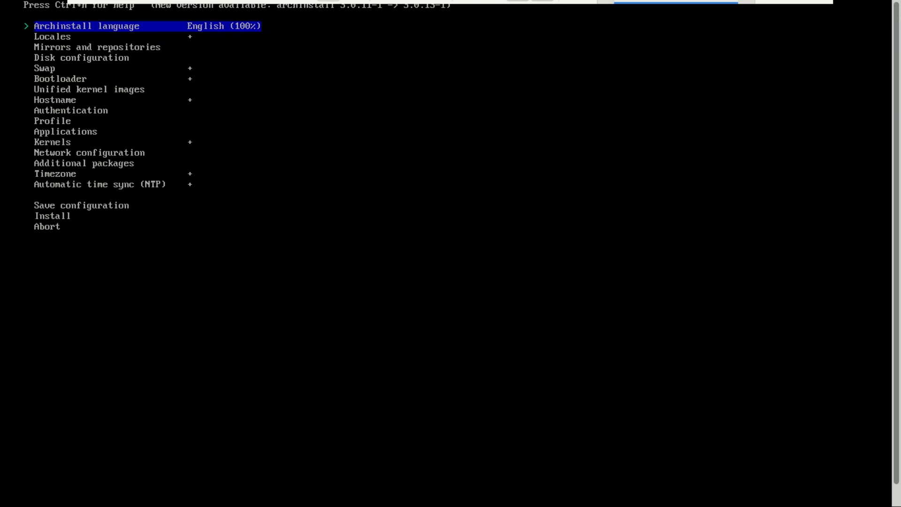
Keep English as the installer language and go into the locale settings.
key("Return")
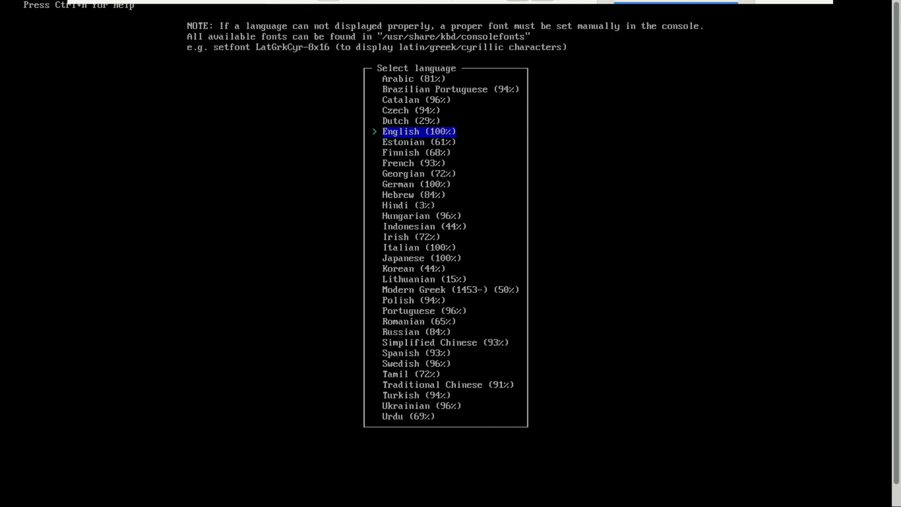
key("Return")
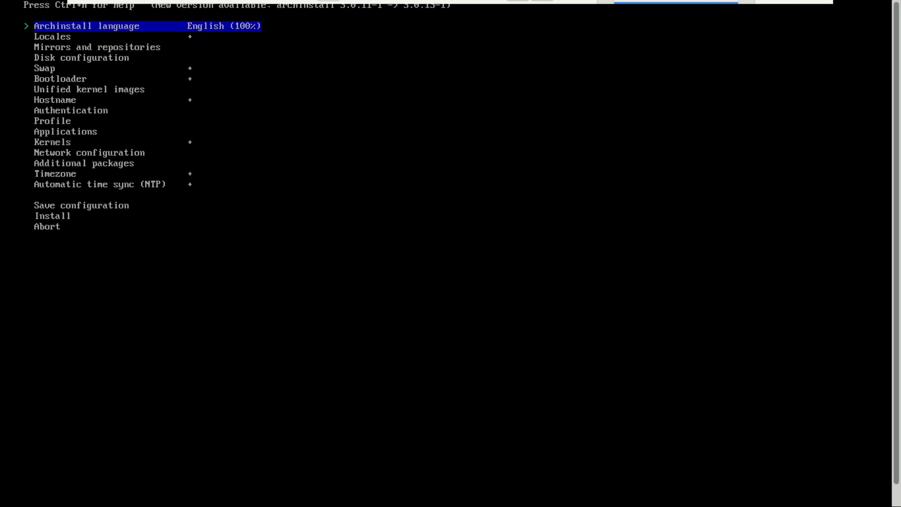
key("Down")
key("Return")
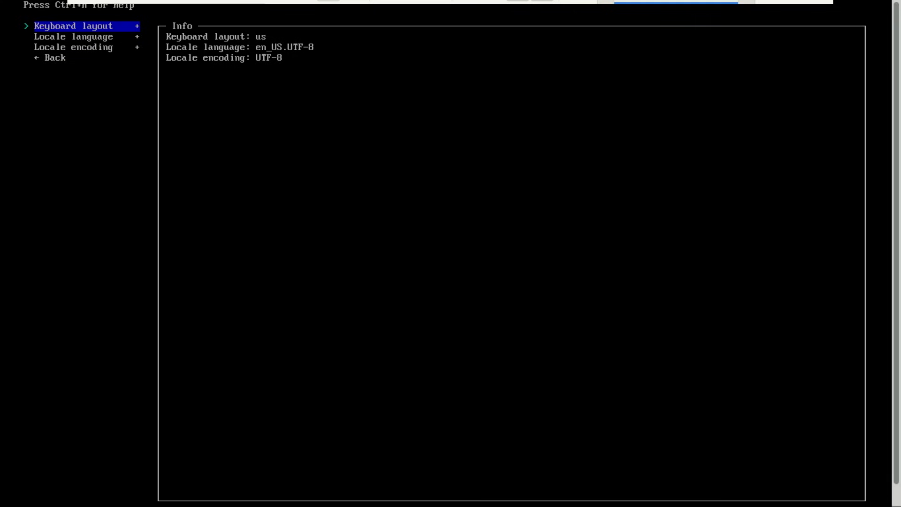
key("Down")
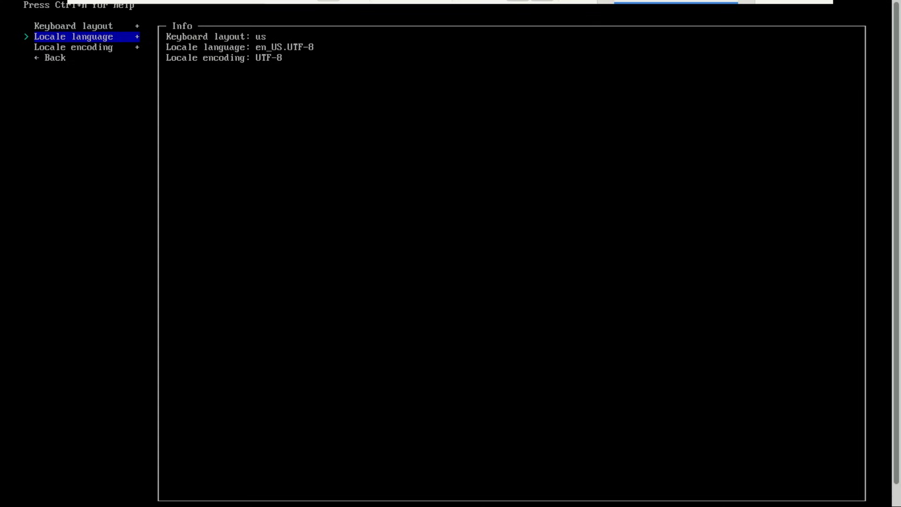
key("Up")
Keep the us keyboard layout and en_US.UTF-8 locale language, then return to the main menu.
key("Return")
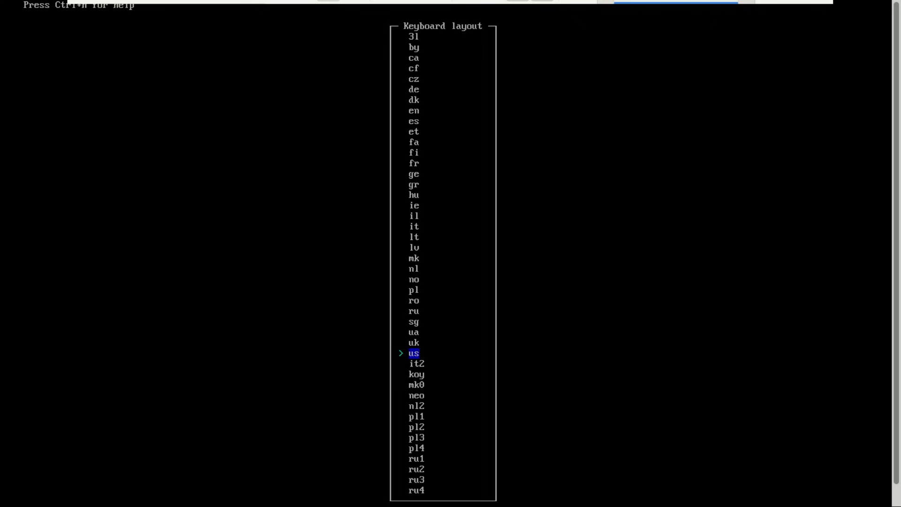
key("Return")
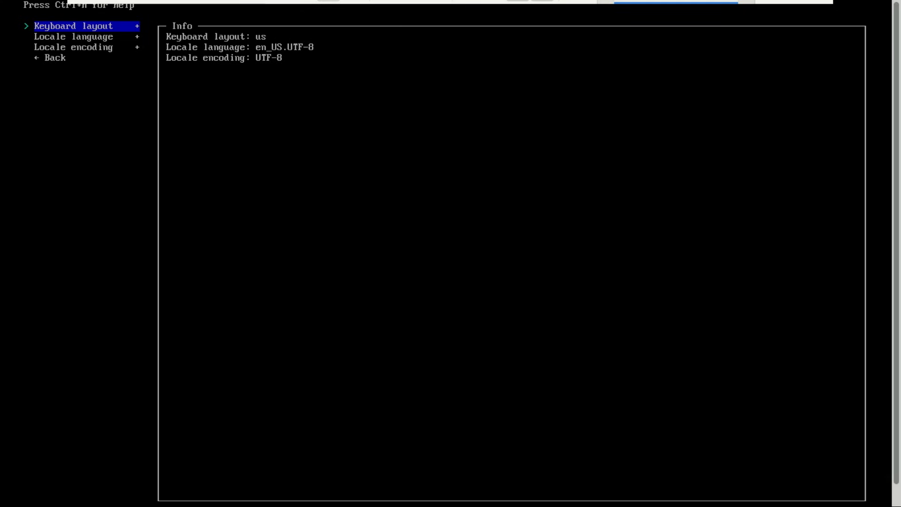
key("Down")
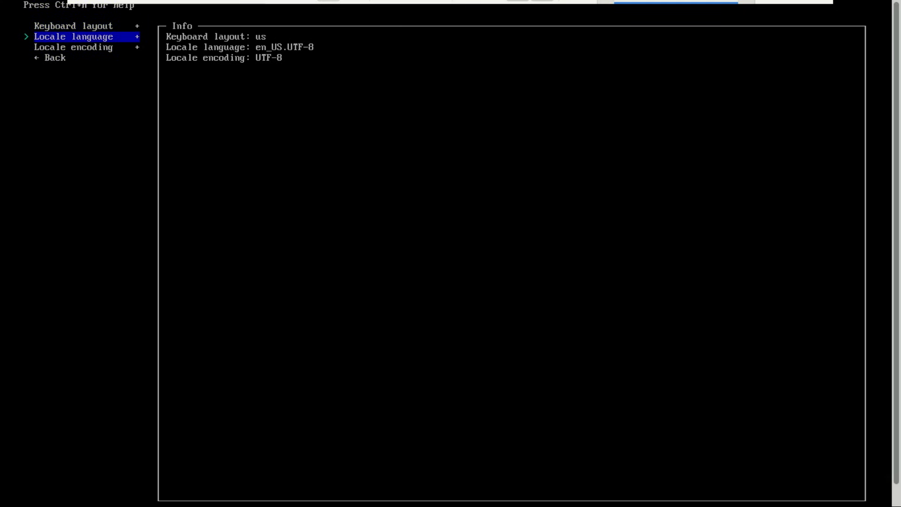
key("Return")
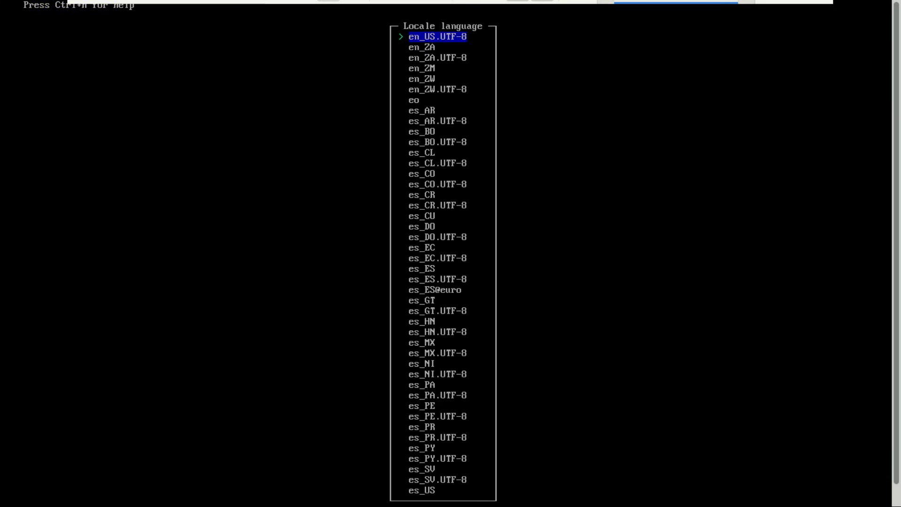
key("Return")
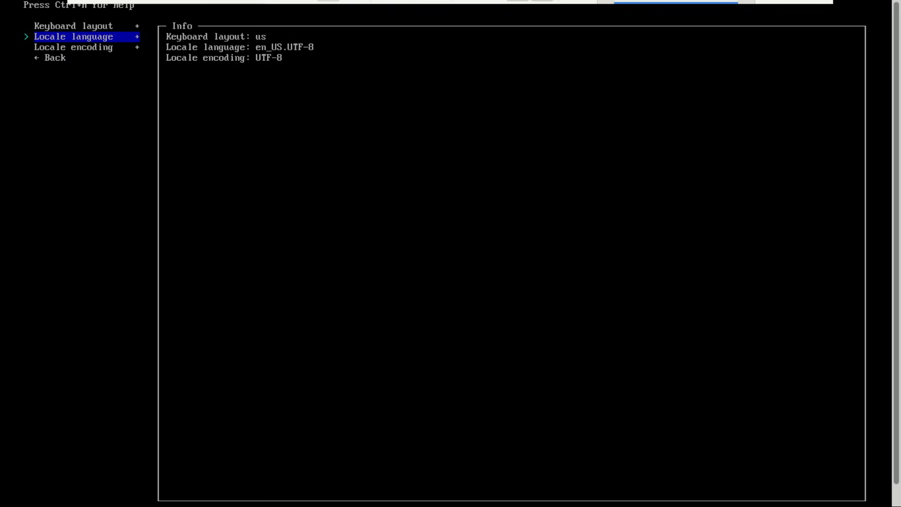
key("Down")
key("Down")
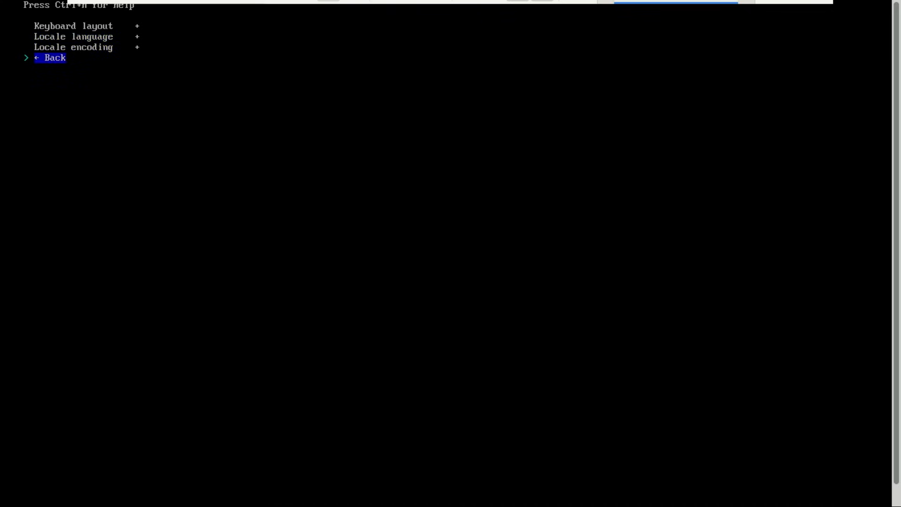
key("Return")
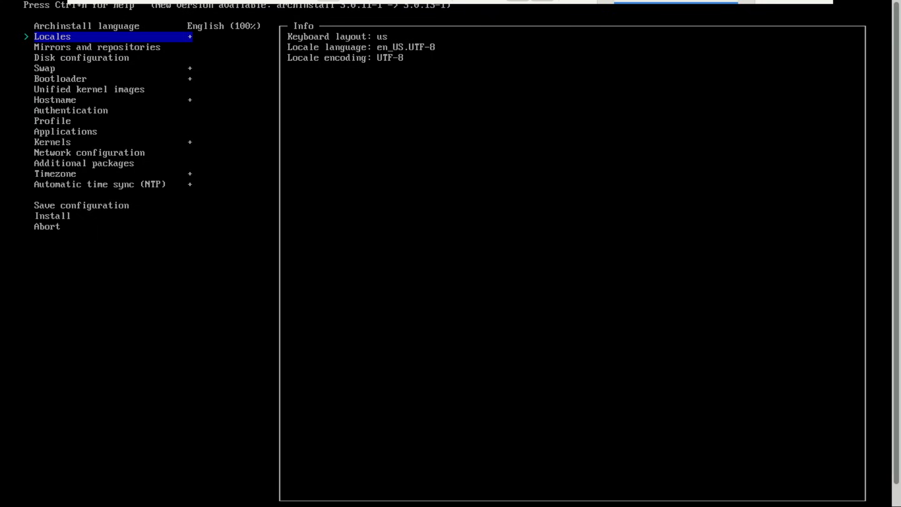
key("Down")
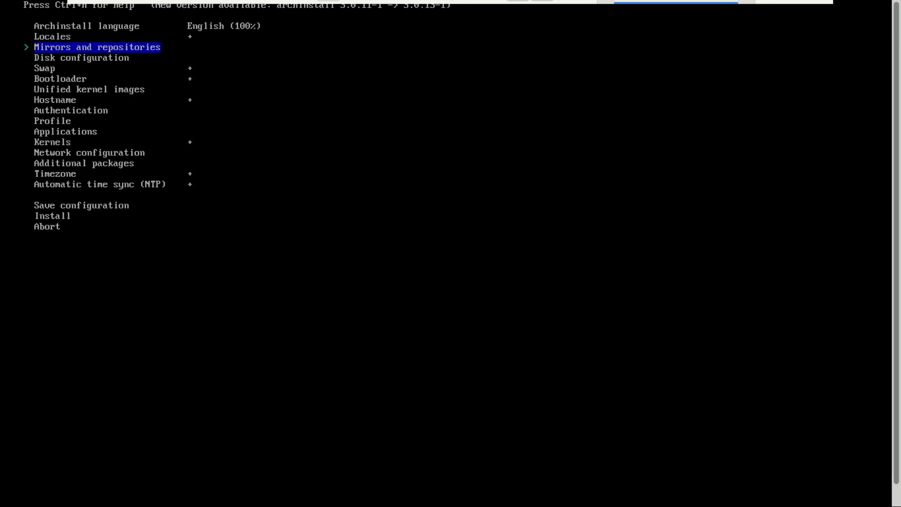
Tick United States as the mirror region in Mirrors and repositories.
key("Return")
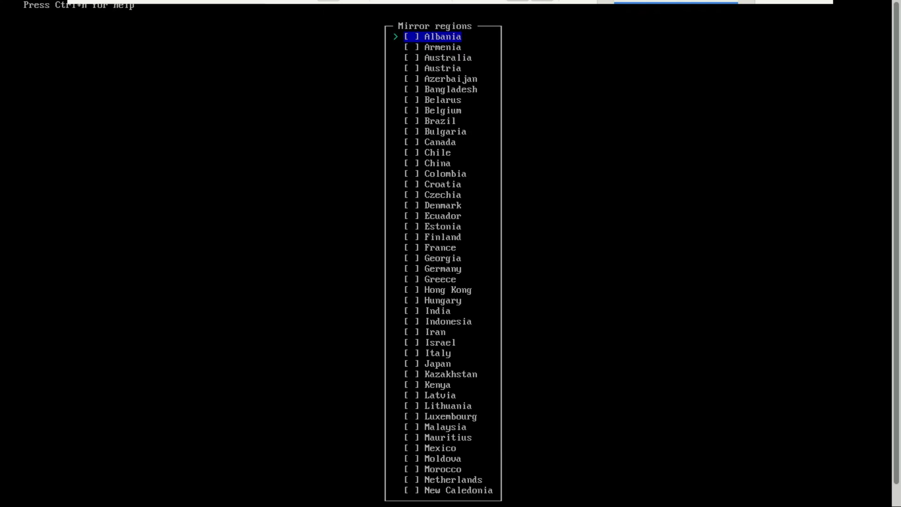
key("Down")
key("Down")
key("Down")
key("Down")
key("Down")
key("Down")
key("Down")
key("Down")
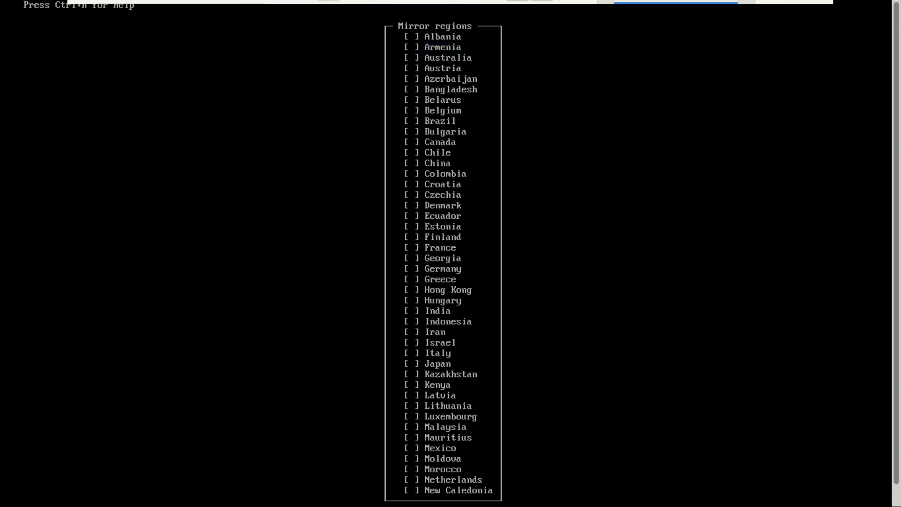
key("Down")
key("Down")
key("Down")
key("Down")
key("Down")
key("Down")
key("Down")
key("Down")
key("Down")
key("Down")
key("Down")
key("Down")
key("Down")
key("Down")
key("Down")
key("Down")
key("Down")
key("Down")
key("Down")
key("Down")
key("Down")
key("Down")
key("Down")
key("Down")
key("Down")
key("Down")
key("Down")
key("Down")
key("Down")
key("Down")
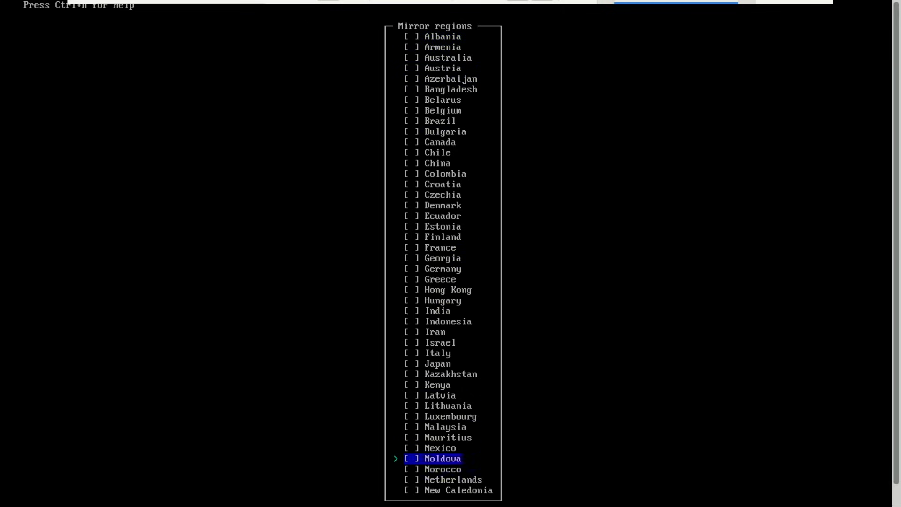
key("Down")
key("Down")
key("Down")
key("Down")
key("Down")
key("Down")
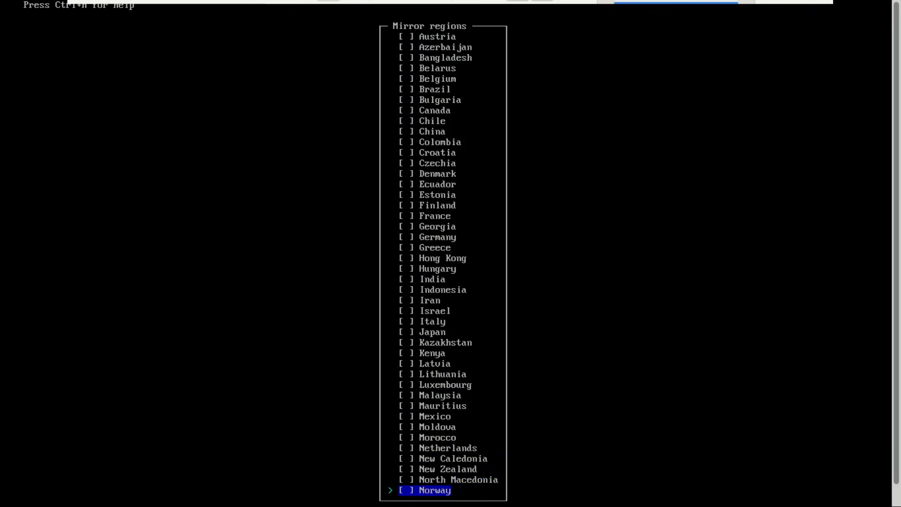
key("Up")
key("Up")
key("Up")
key("Up")
key("Up")
key("Up")
key("Up")
key("Up")
key("Up")
key("Up")
key("Up")
key("Up")
key("Up")
key("Up")
key("Up")
key("Up")
key("Up")
key("Up")
key("Up")
key("Up")
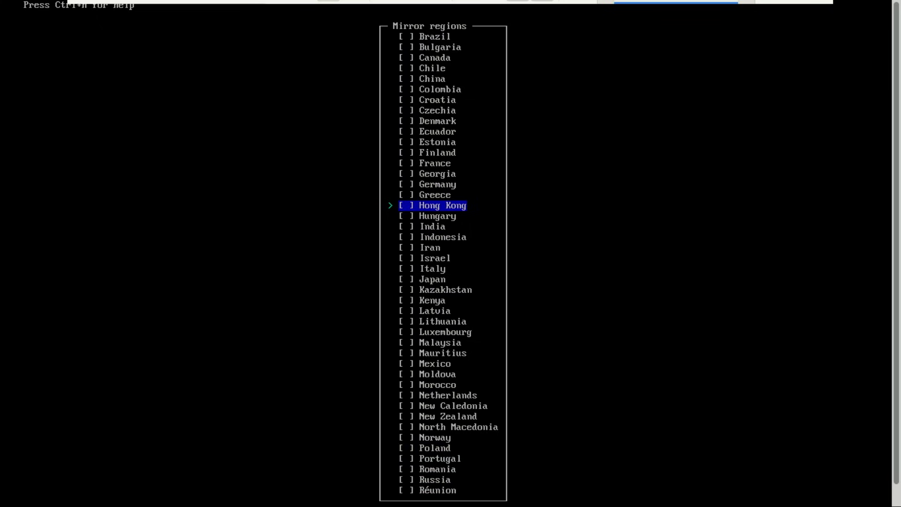
key("Down")
key("Down")
key("Down")
key("Down")
key("Down")
key("Down")
key("Down")
key("Down")
key("Down")
key("Down")
key("Down")
key("Down")
key("Down")
key("Down")
key("Down")
key("Down")
key("Down")
key("Down")
key("Down")
key("Down")
key("Down")
key("Down")
key("Down")
key("Down")
key("Down")
key("Down")
key("Down")
key("Down")
key("Down")
key("Down")
key("Down")
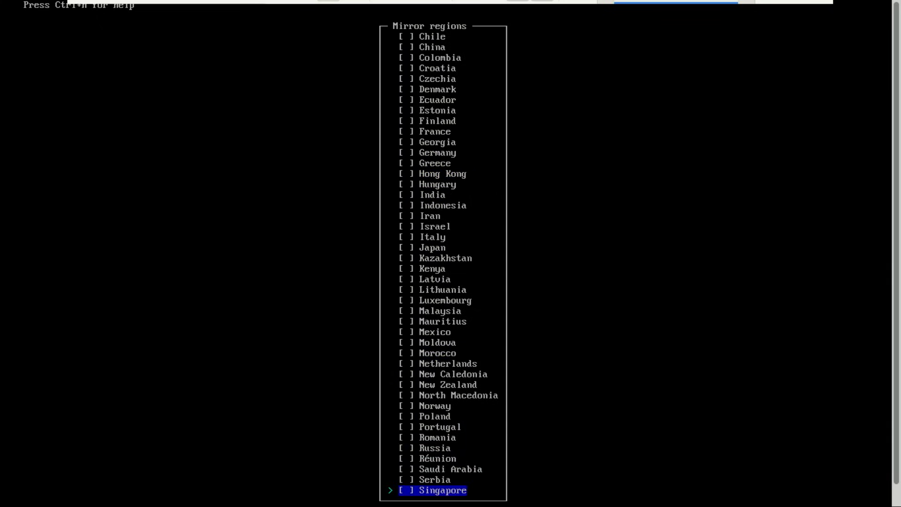
key("Down")
key("Down")
key("Down")
key("Down")
key("Down")
key("Down")
key("Down")
key("Down")
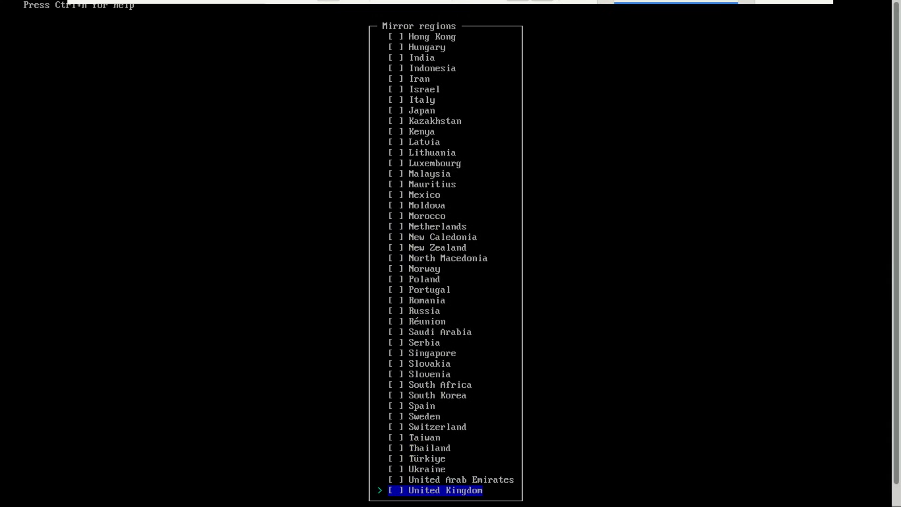
key("Down")
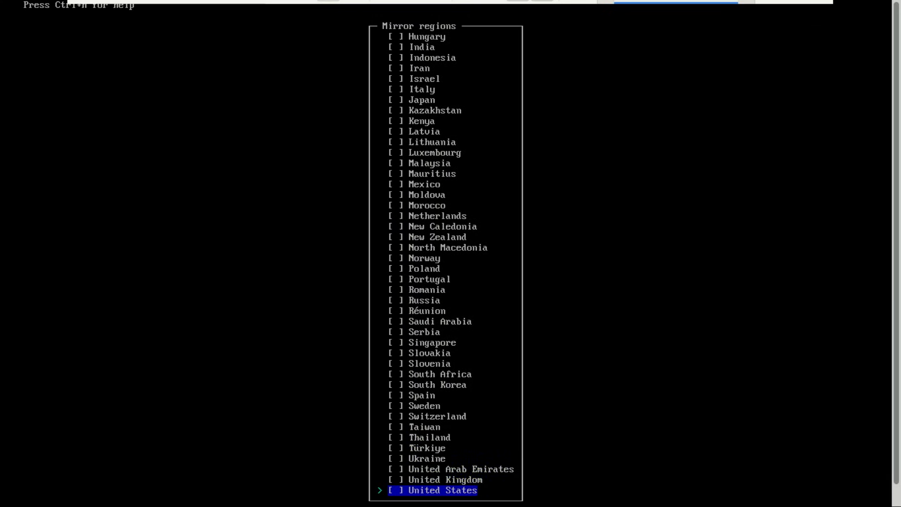
key("space")
key("Return")
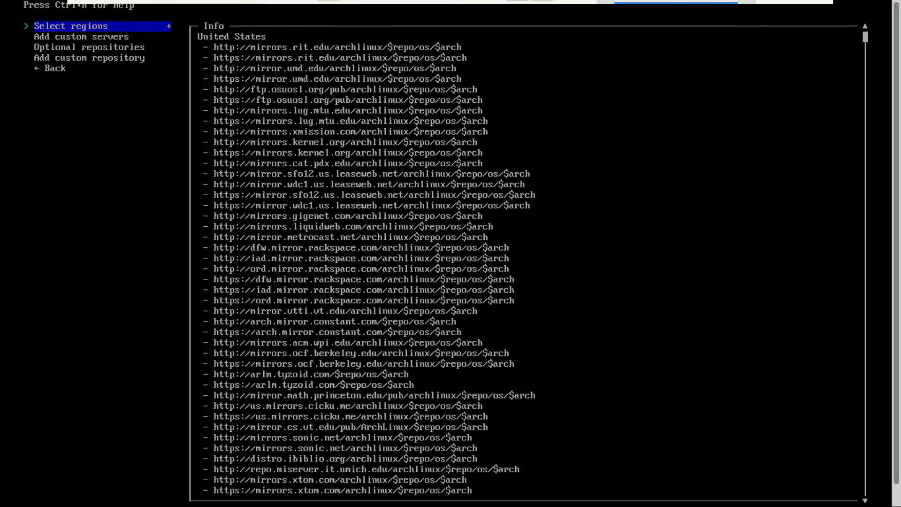
Review the remaining mirror and repository settings and return to the main menu.
key("Down")
key("Down")
key("Down")
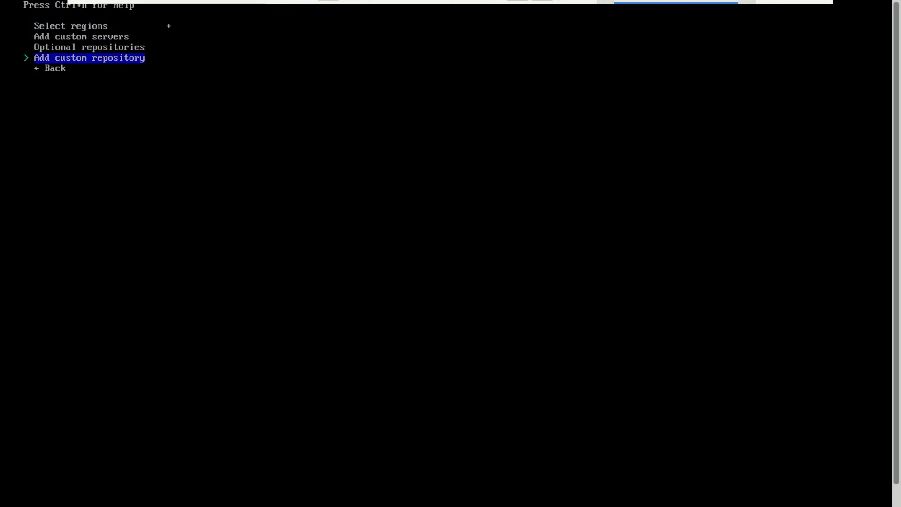
key("Up")
key("Up")
key("Up")
key("Down")
key("Down")
key("Down")
key("Down")
key("Return")
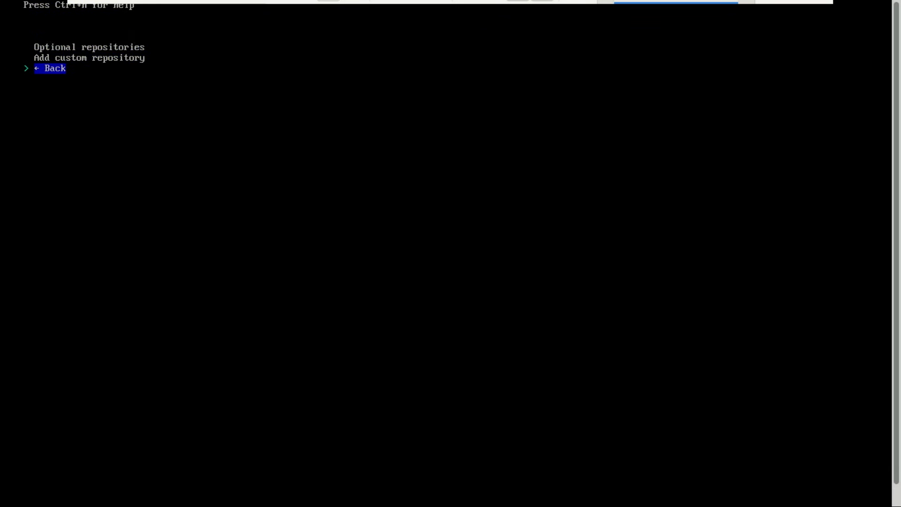
key("Down")
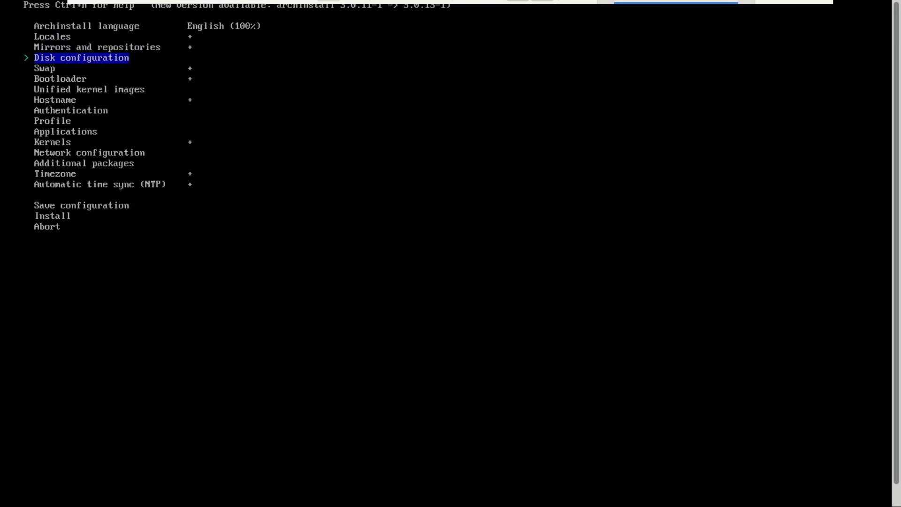
Choose the best-effort default partition layout on the 100 GiB NVMe disk.
key("Return")
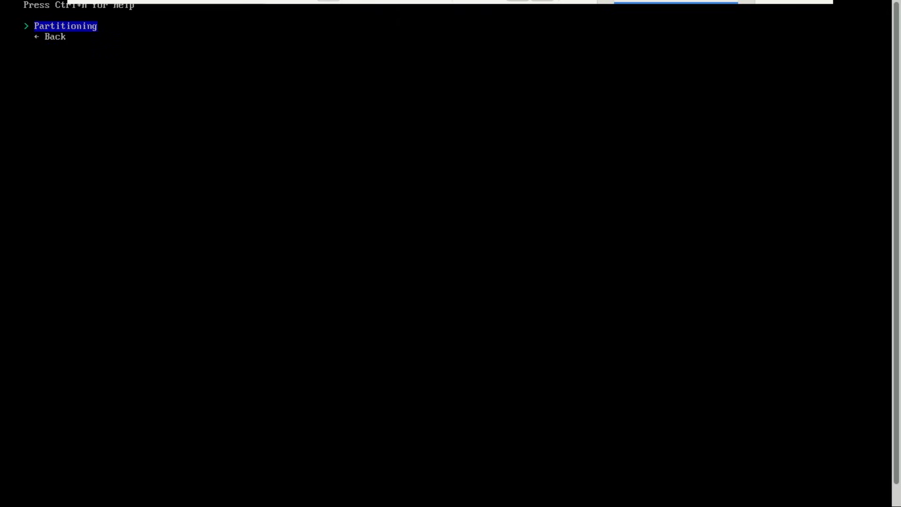
key("Return")
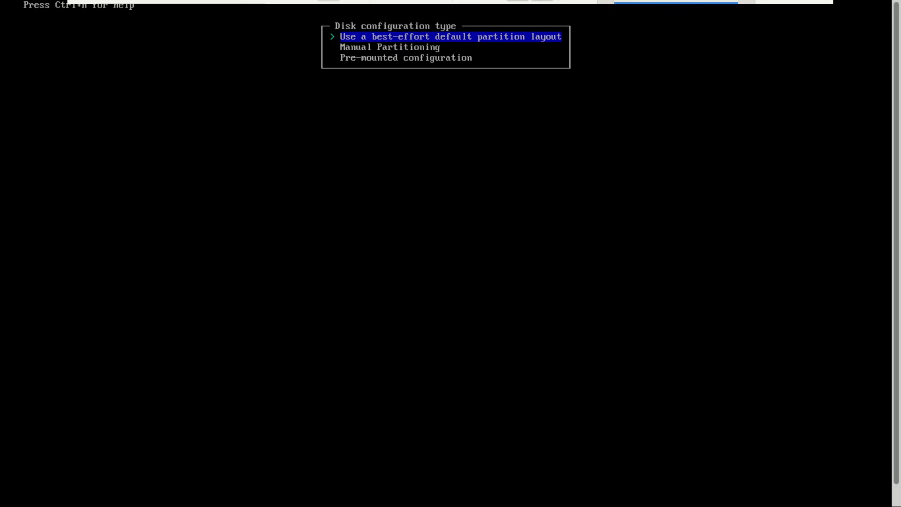
key("Return")
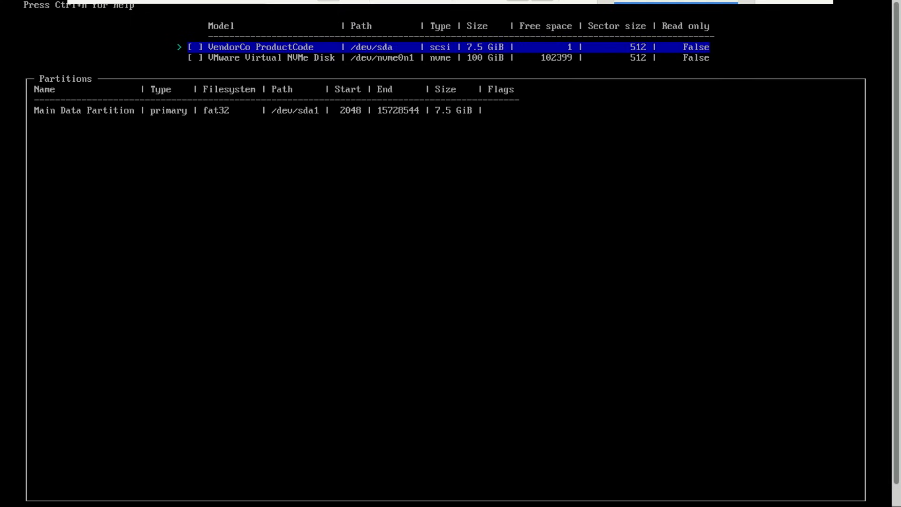
key("Down")
key("space")
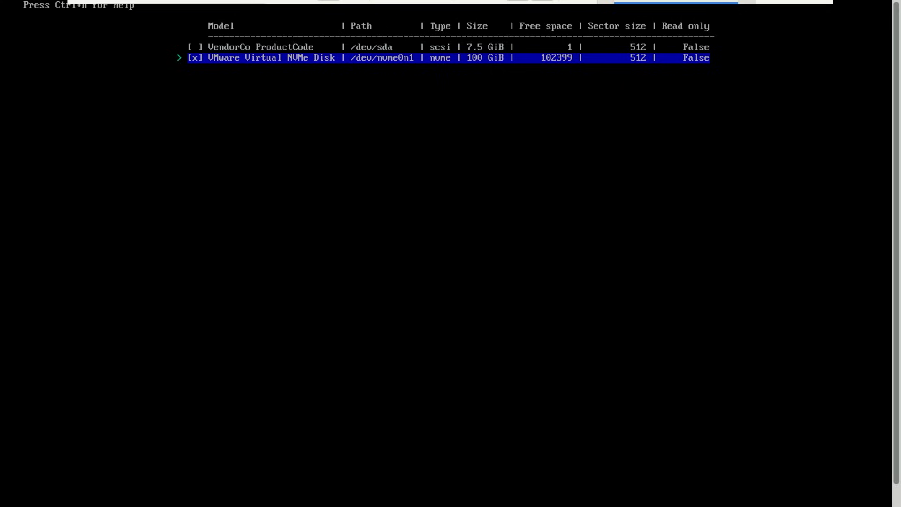
key("Return")
Use btrfs with the default subvolume structure and return to the main menu.
key("Return")
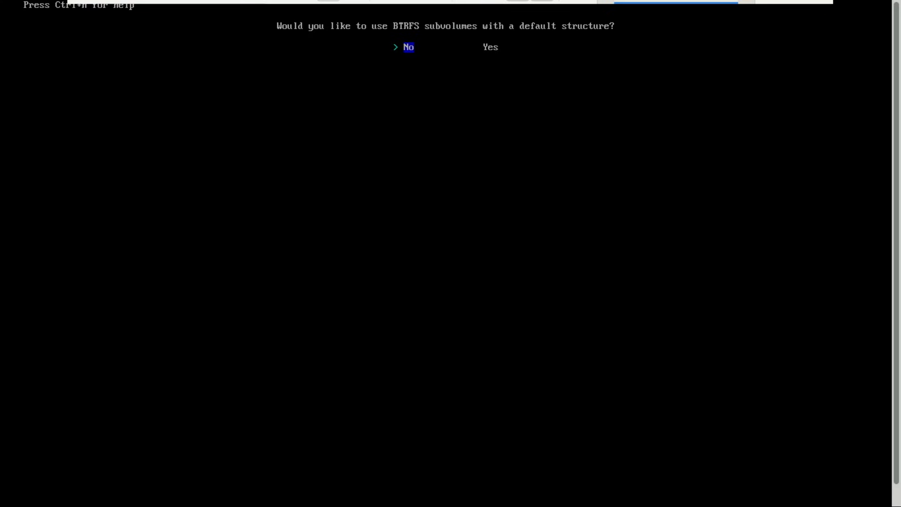
key("Right")
key("Return")
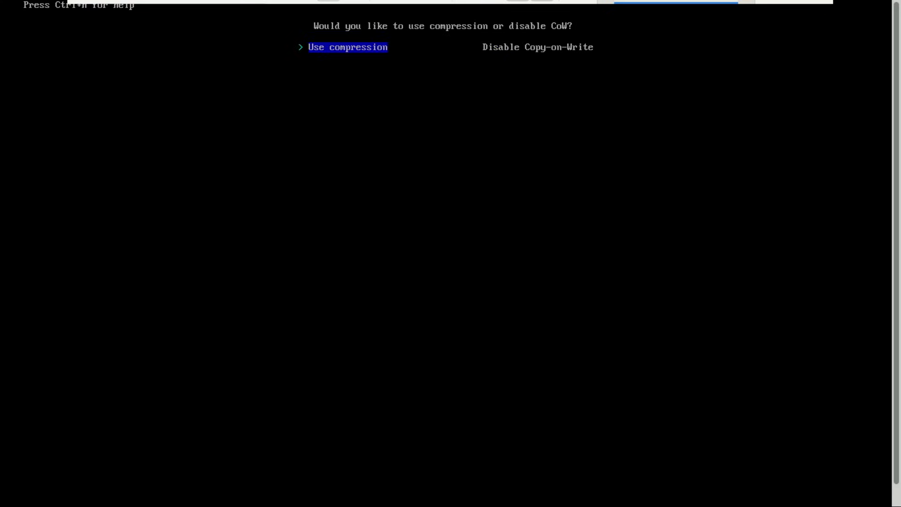
key("Return")
key("Down")
key("Down")
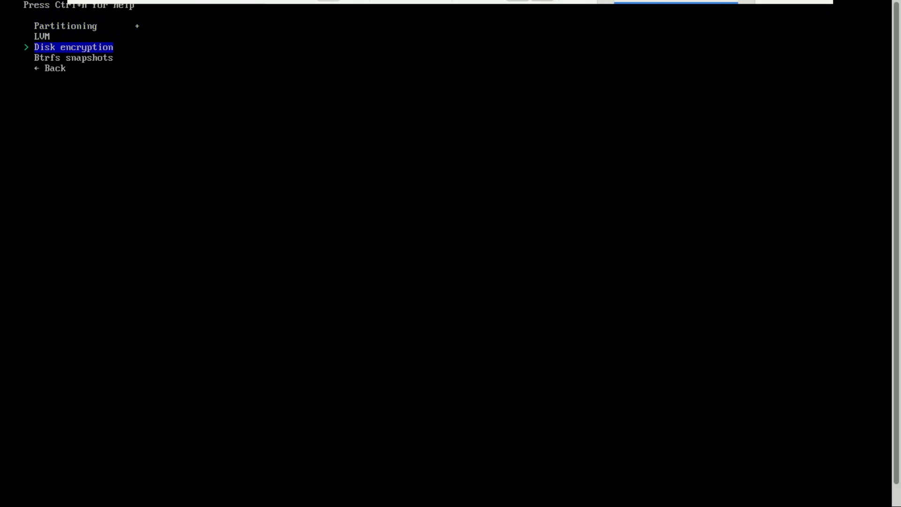
key("Down")
key("Down")
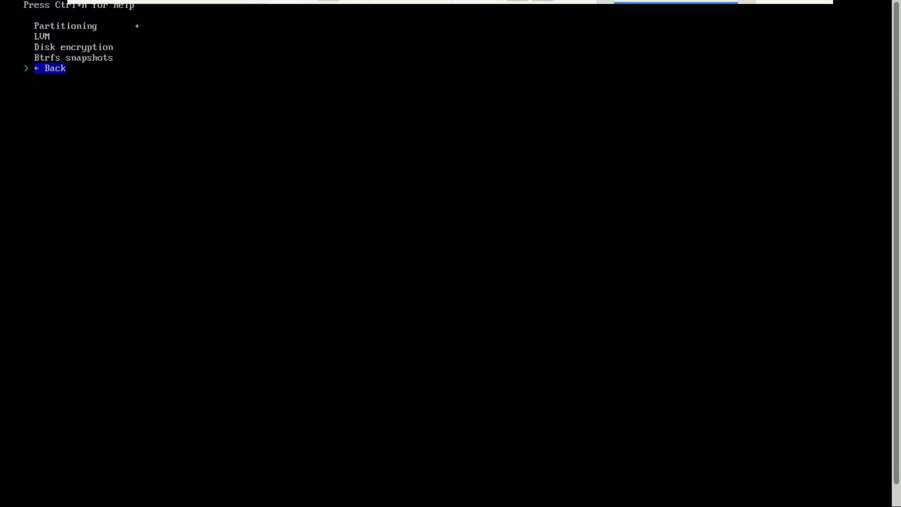
key("Return")
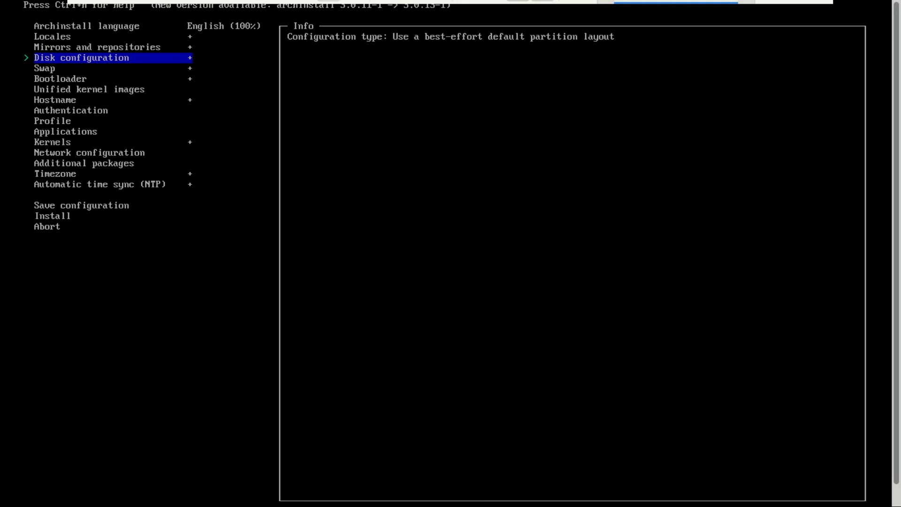
Leave zram swap enabled and keep Systemd-boot as the bootloader.
key("Down")
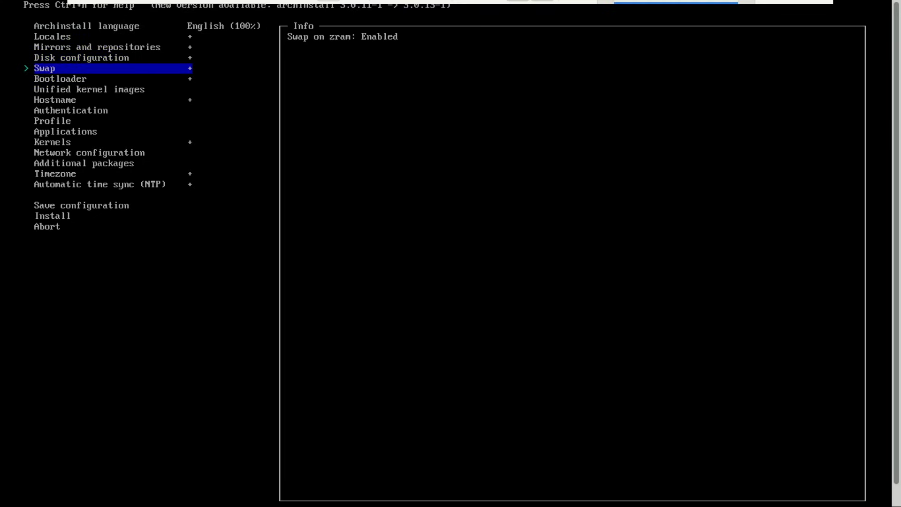
key("Down")
key("Return")
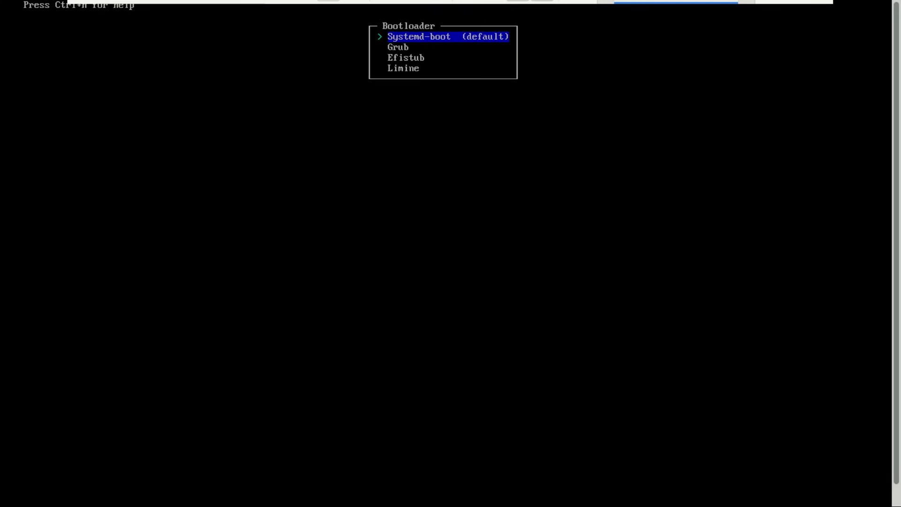
key("Return")
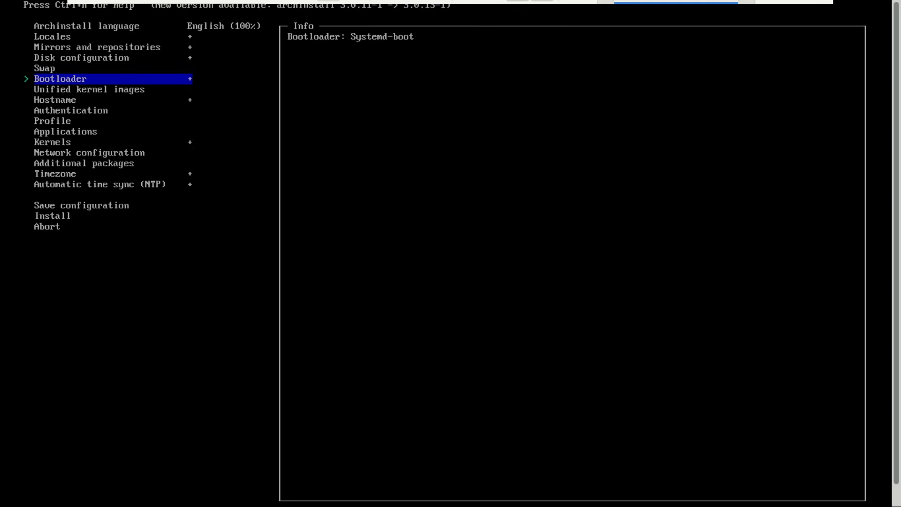
Keep archlinux as the hostname.
key("Down")
key("Down")
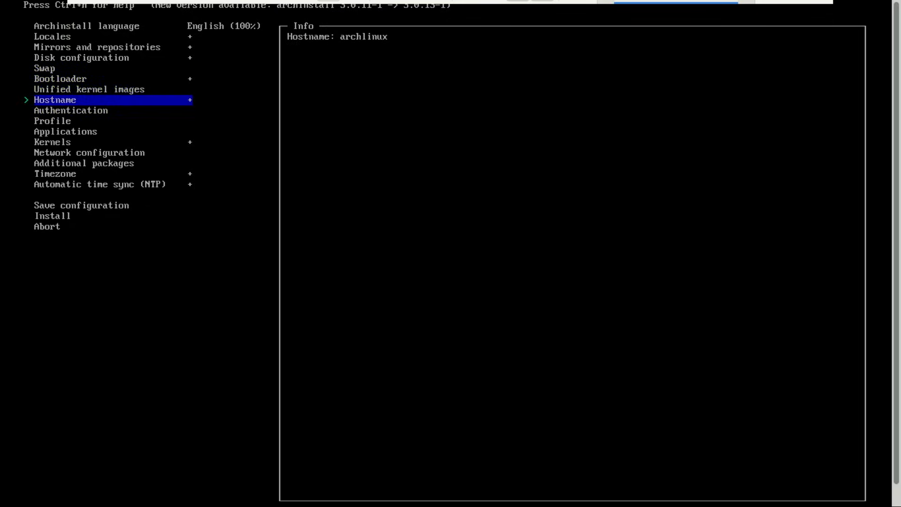
key("Return")
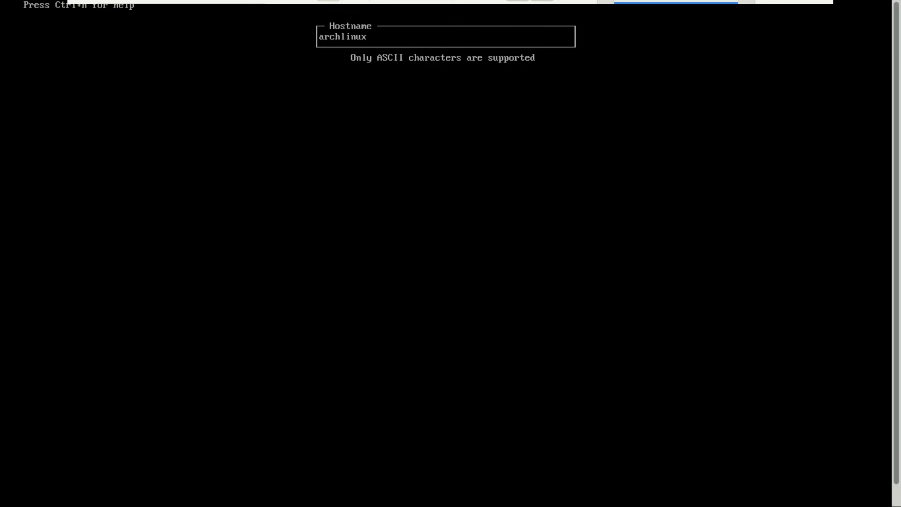
key("Return")
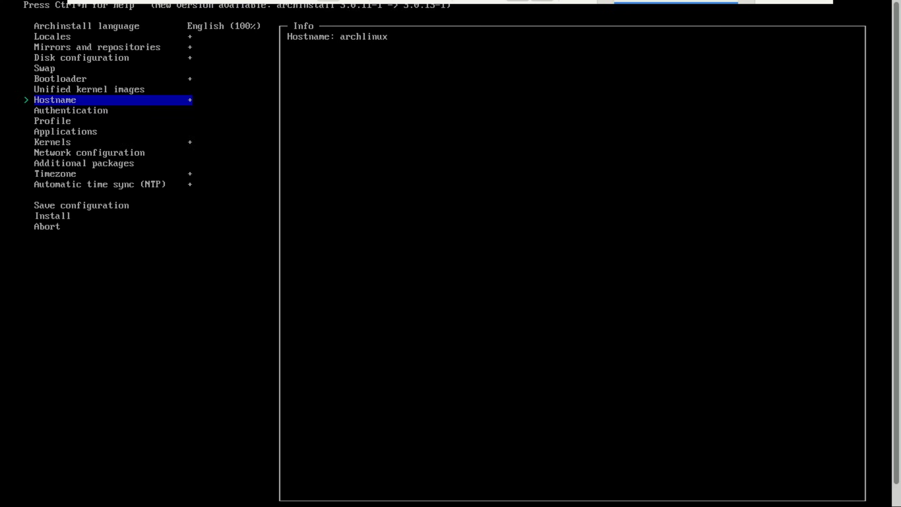
key("Down")
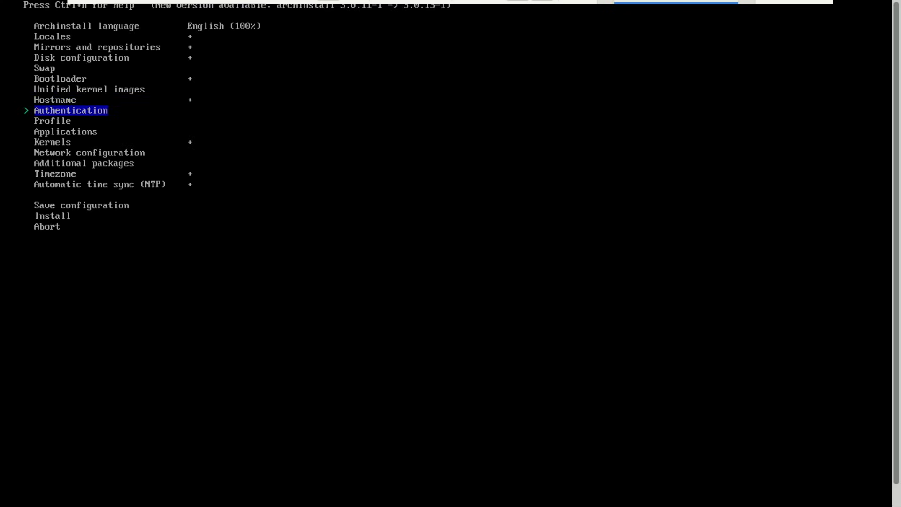
Set and confirm the root password in Authentication.
key("Return")
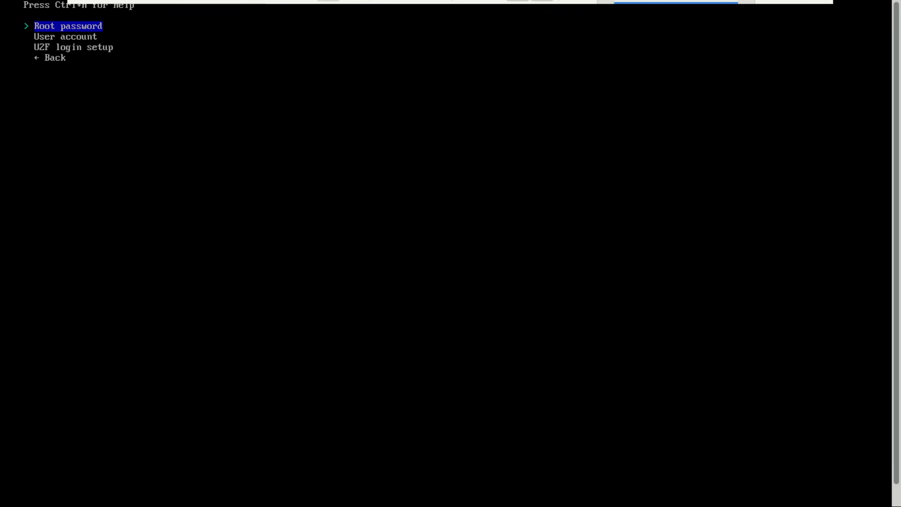
key("Return")
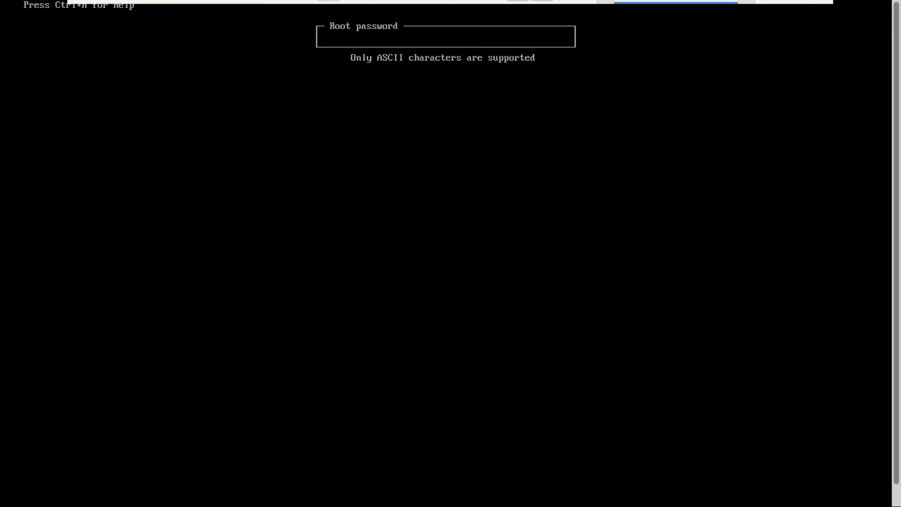
type("*********")
key("Return")
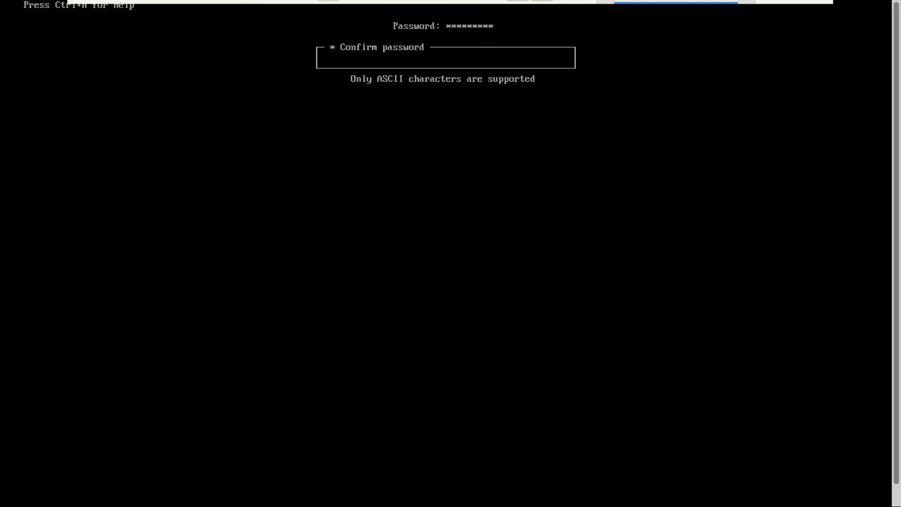
type("*********")
key("Return")
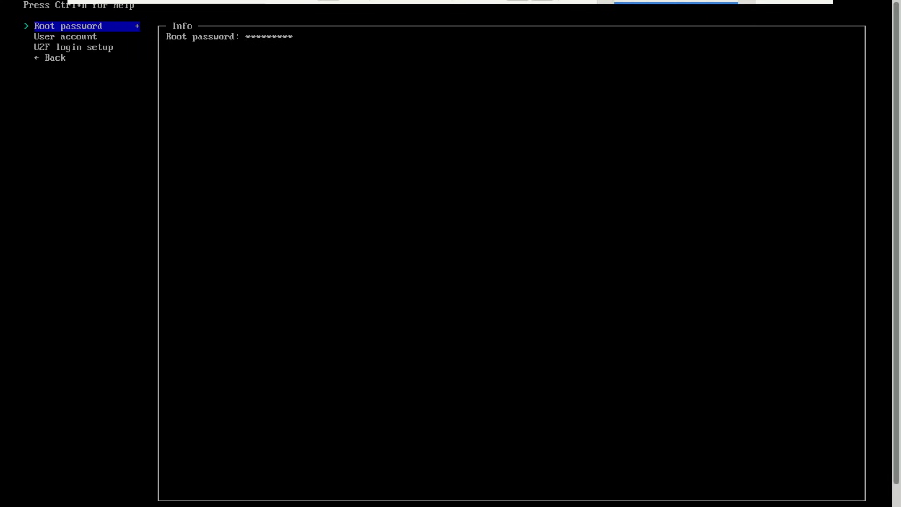
Add a new user account with its username and a confirmed password.
key("Down")
key("Return")
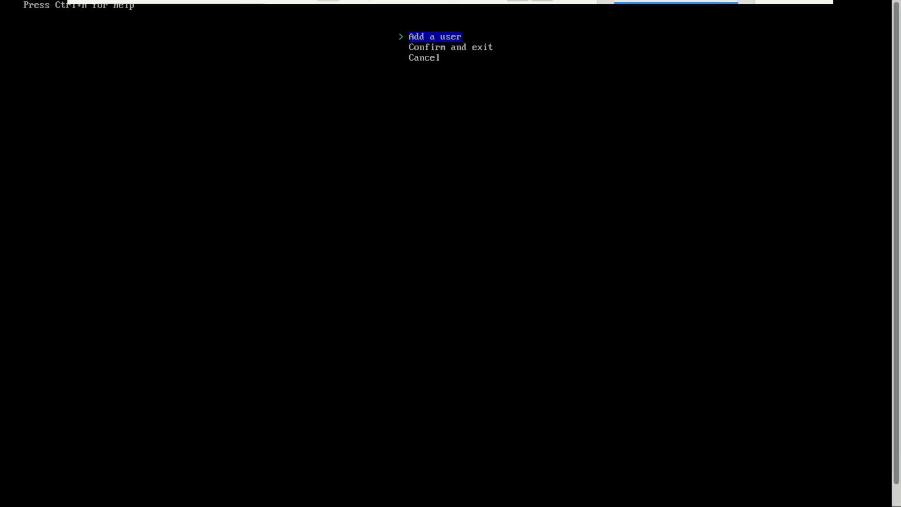
key("Return")
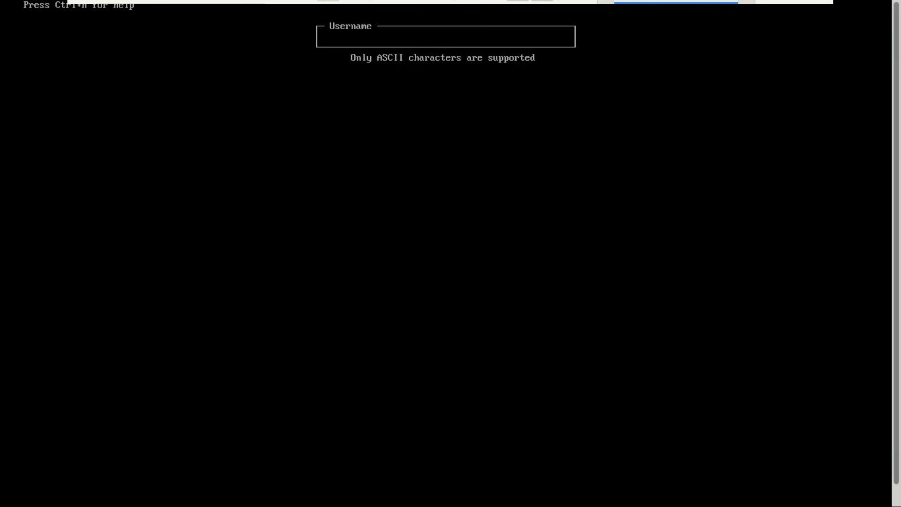
type("zack")
key("Return")
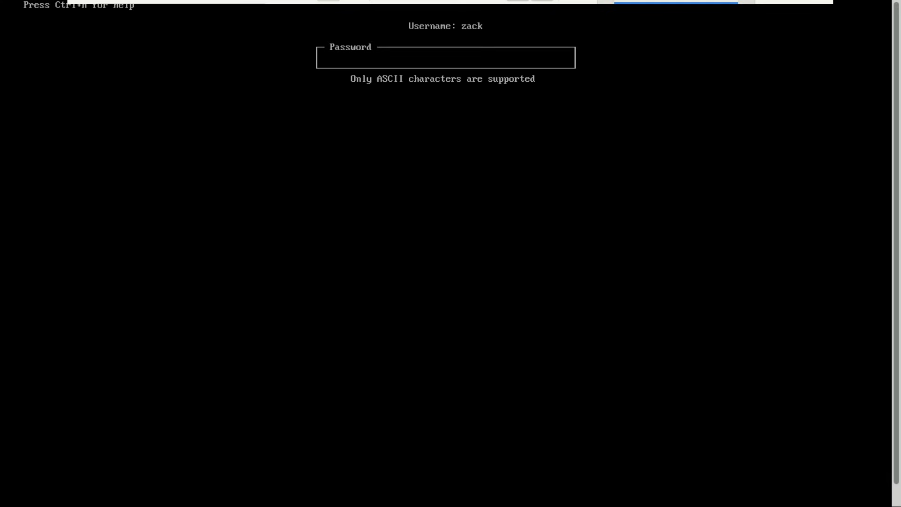
type("*********")
key("Return")
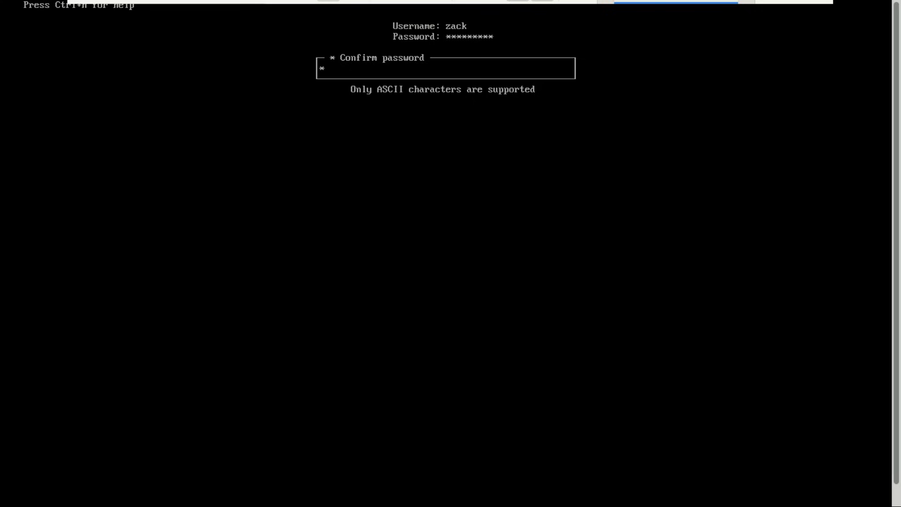
type("********")
key("Return")
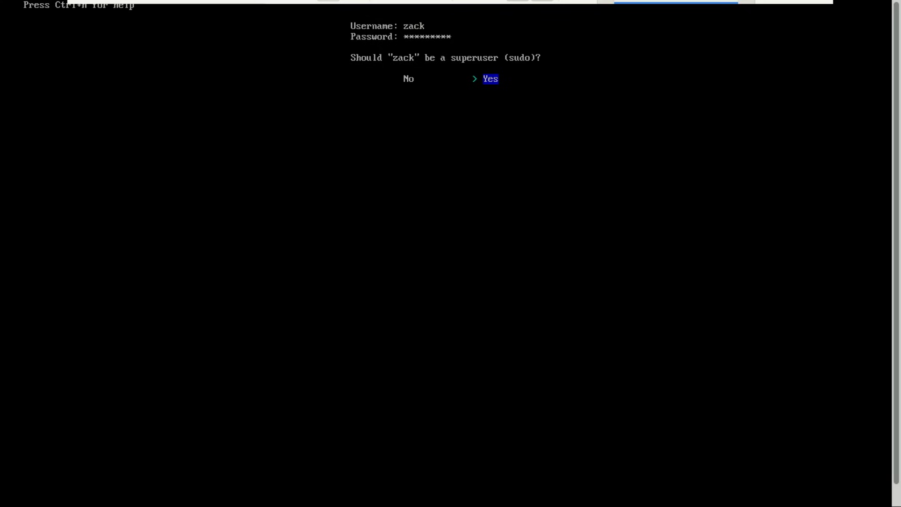
Give the new user superuser (sudo) rights, save the user list and return to the main menu.
key("Return")
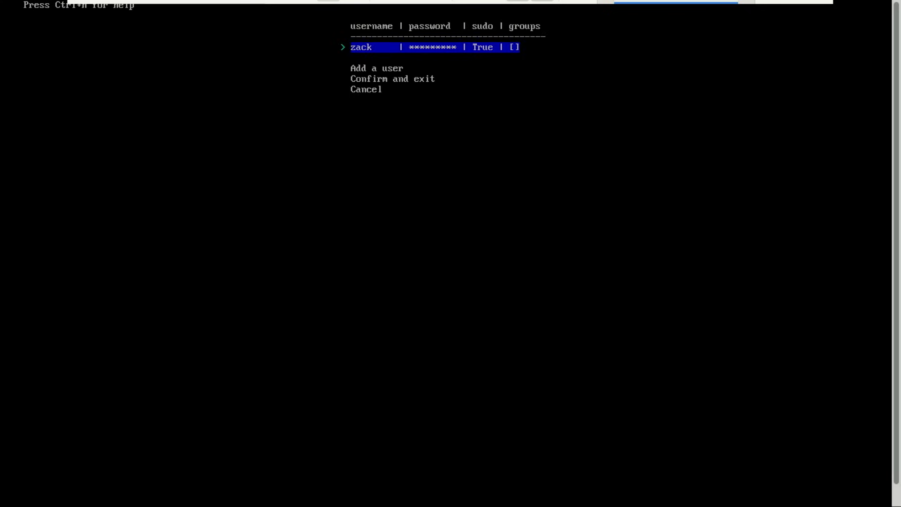
key("Down")
key("Down")
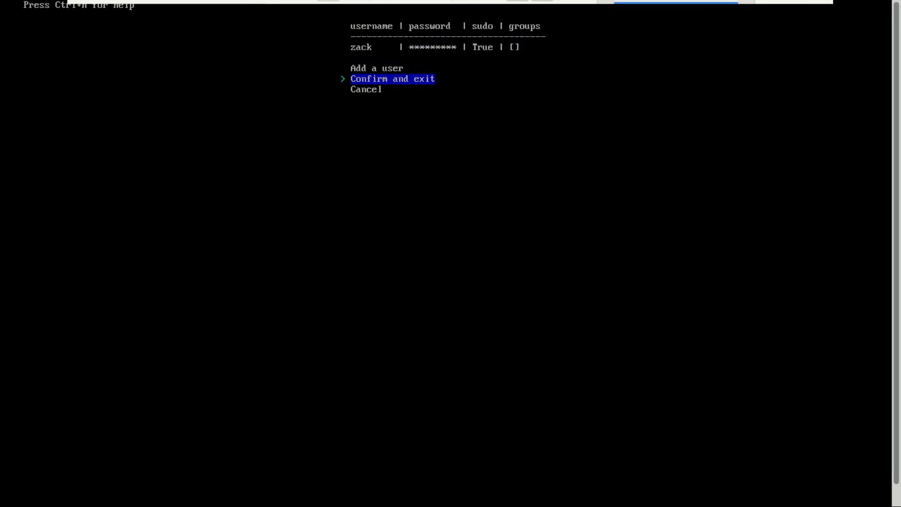
key("Return")
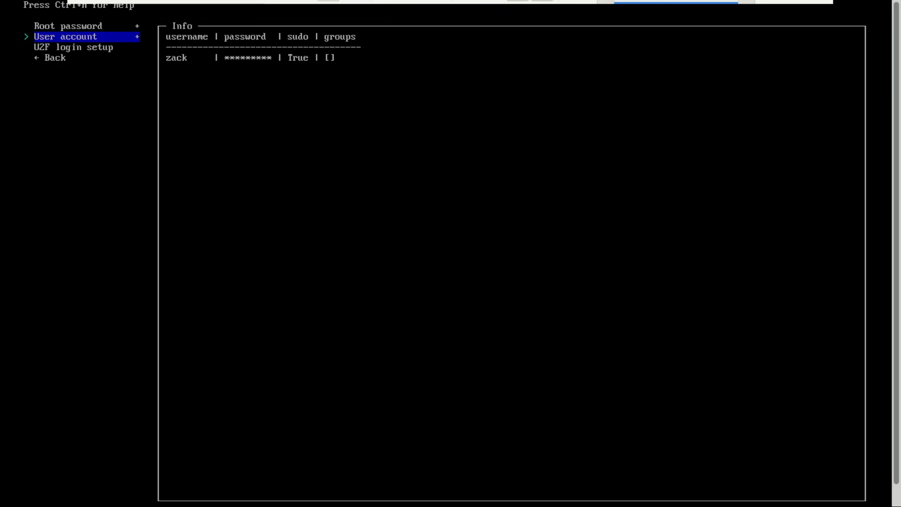
key("Down")
key("Down")
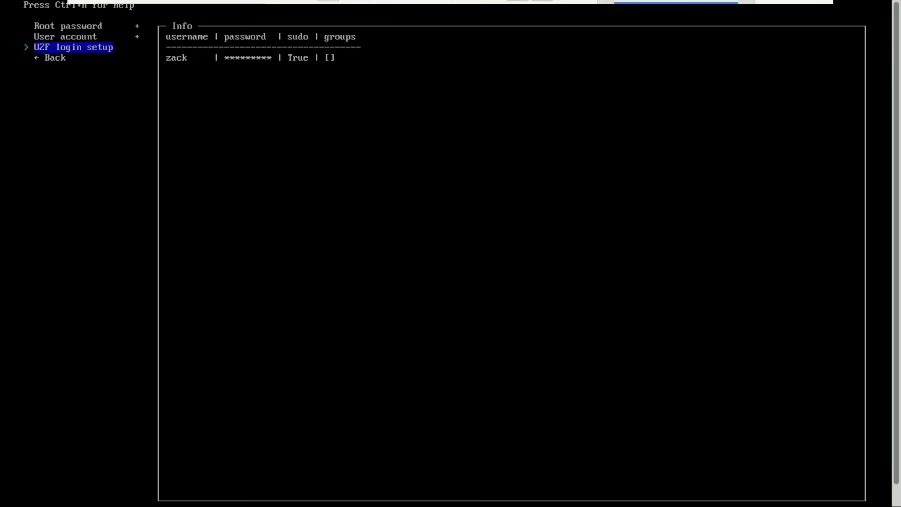
key("Return")
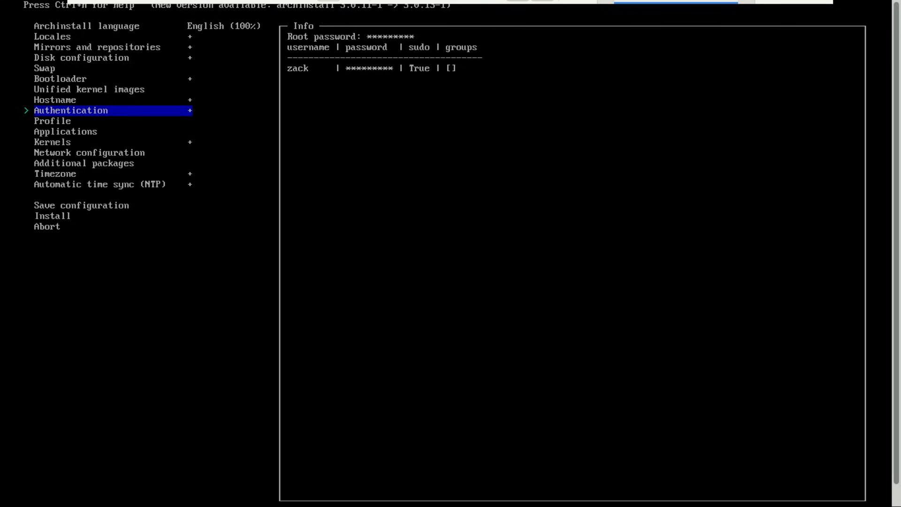
Pick the Desktop profile type and check KDE Plasma in the desktop environment list.
key("Down")
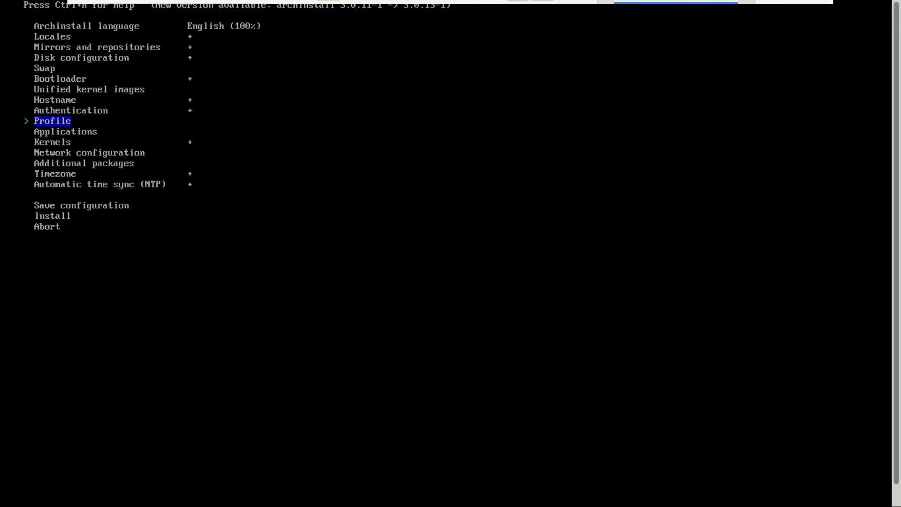
key("Return")
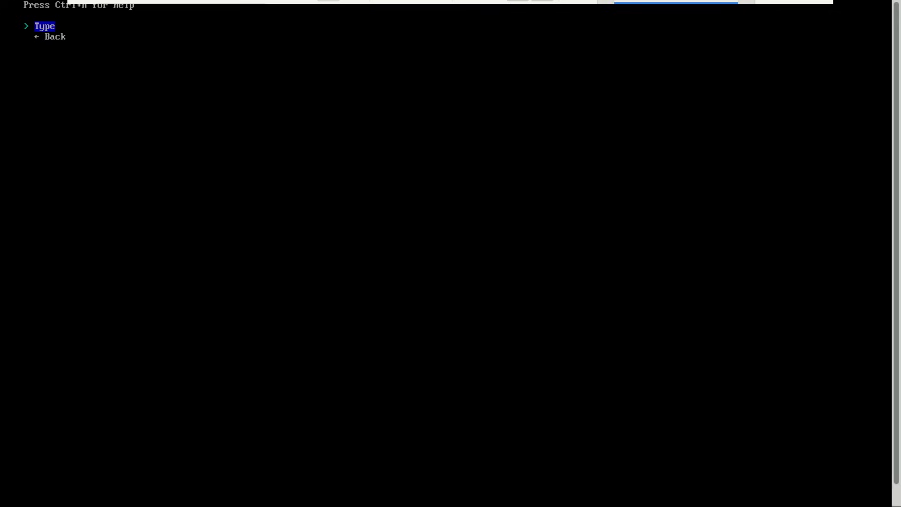
key("Return")
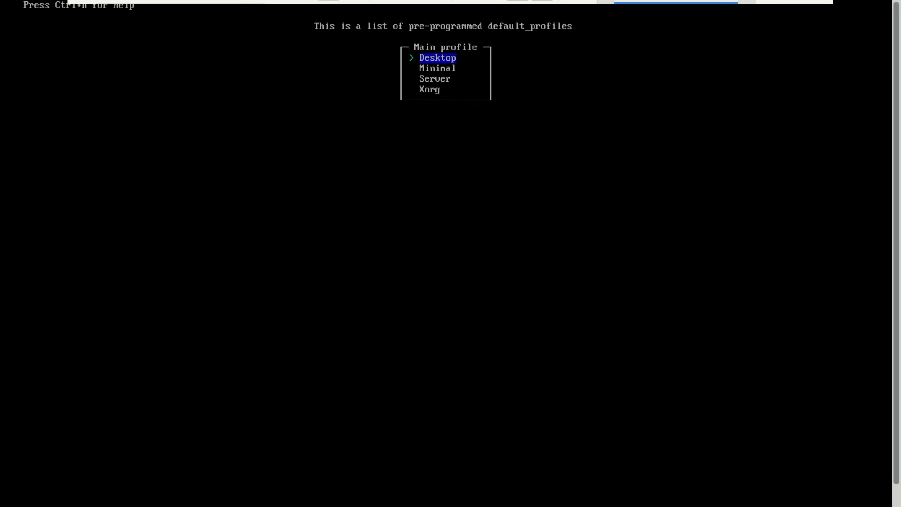
key("Return")
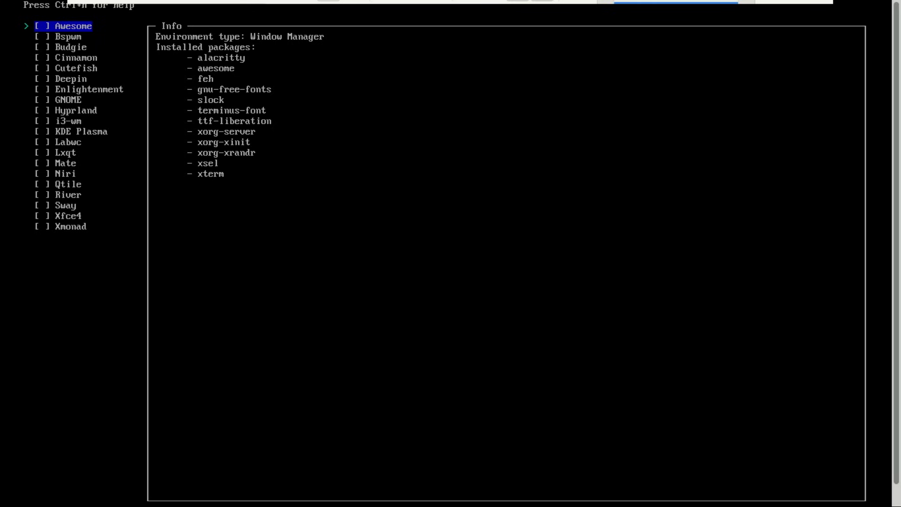
key("Down")
key("Down")
key("Down")
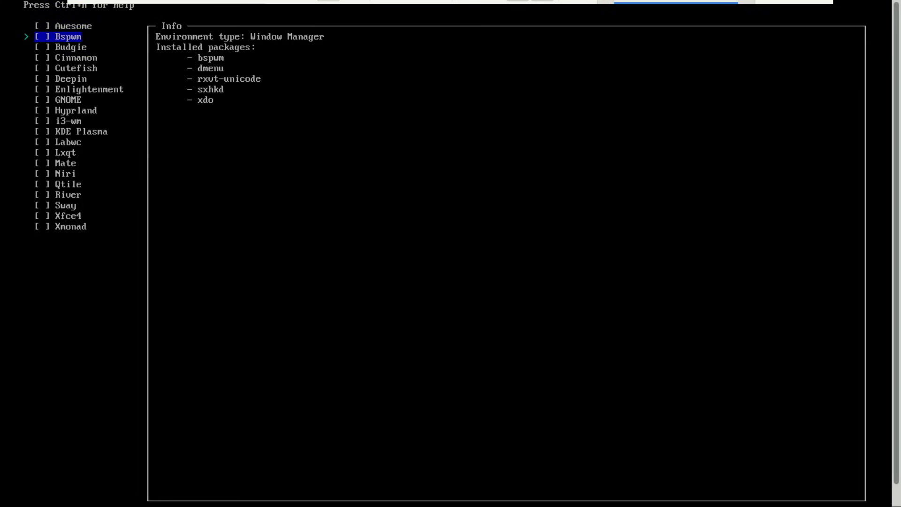
key("Down")
key("Down")
key("Down")
key("Down")
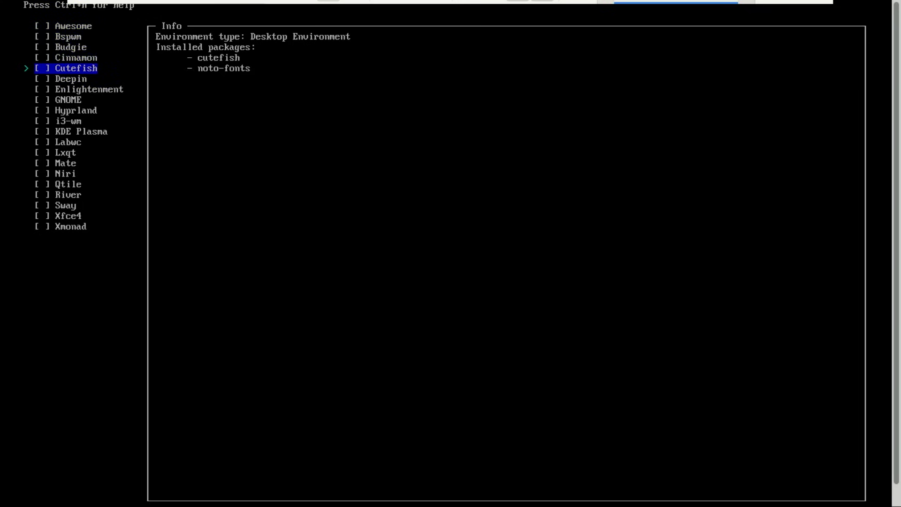
key("Down")
key("Down")
key("Down")
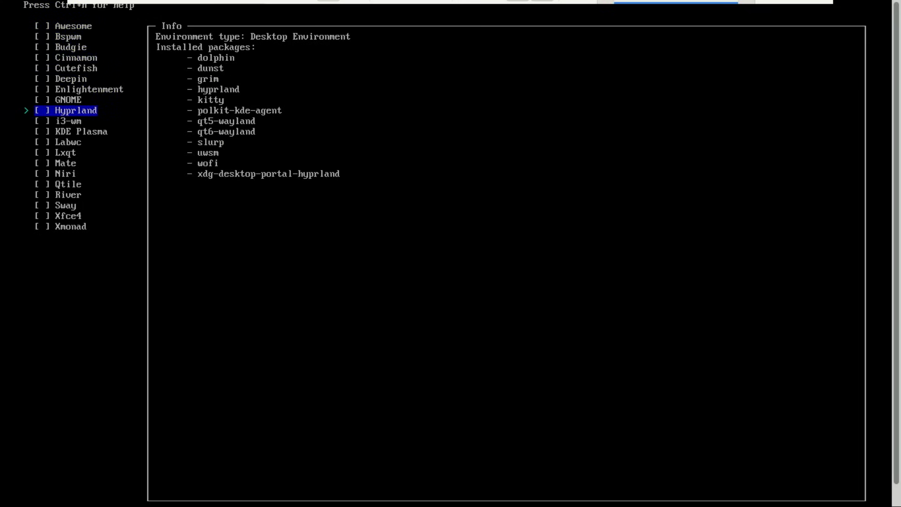
key("space")
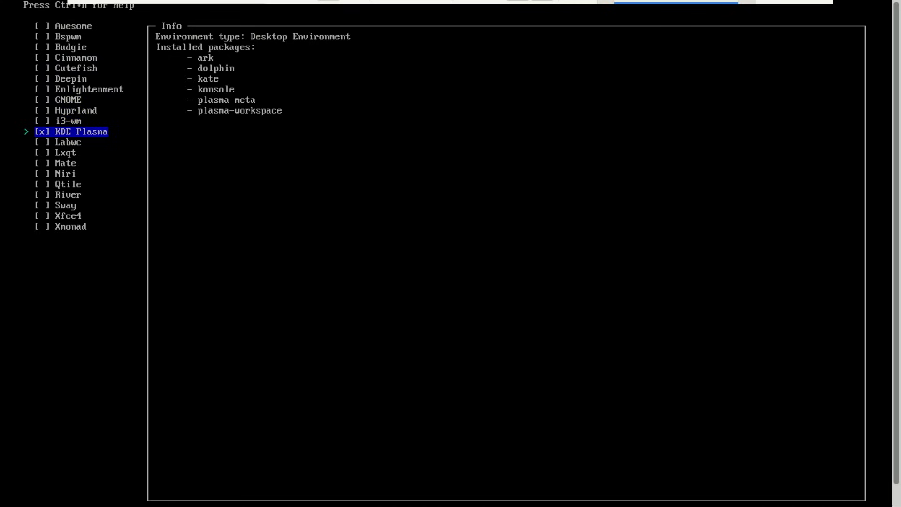
Confirm KDE Plasma and set the graphics driver to All open-source.
key("Return")
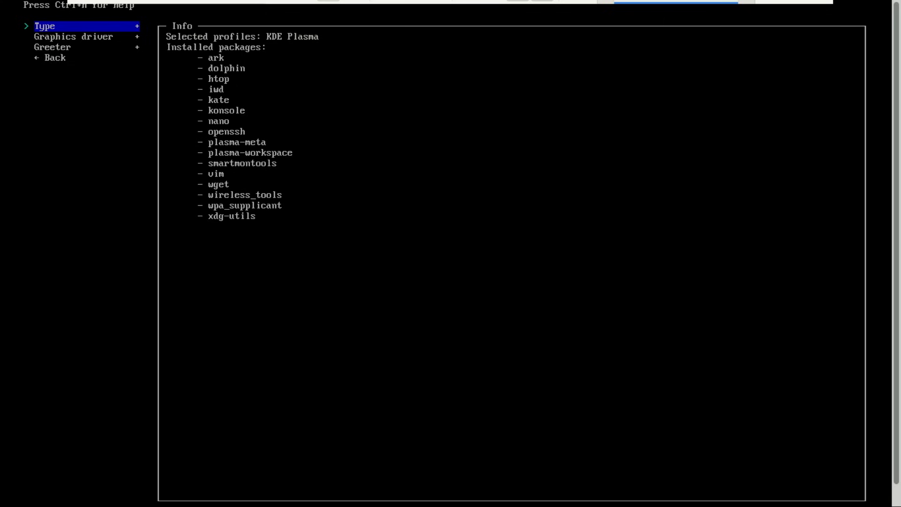
key("Down")
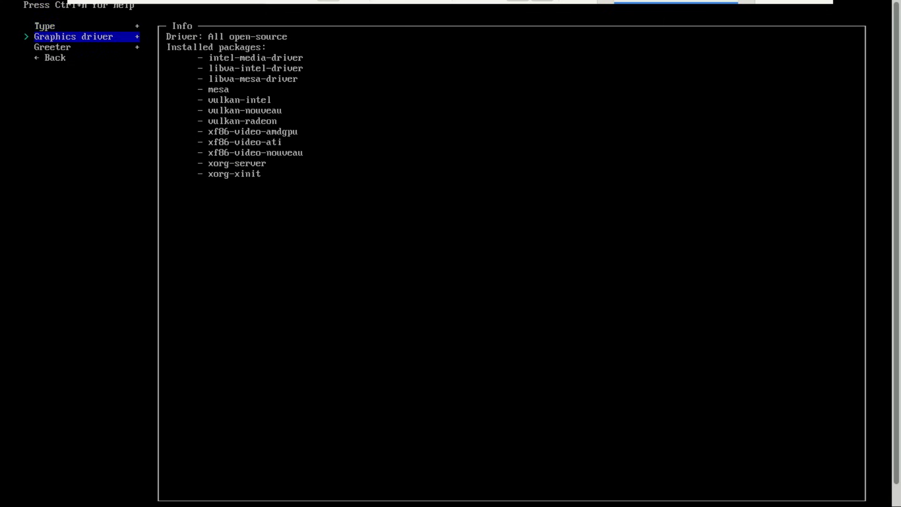
key("Return")
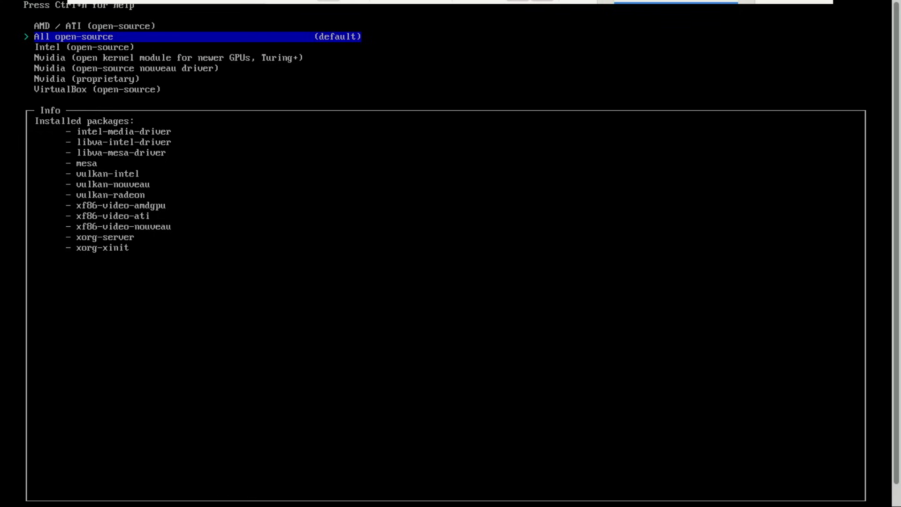
key("Return")
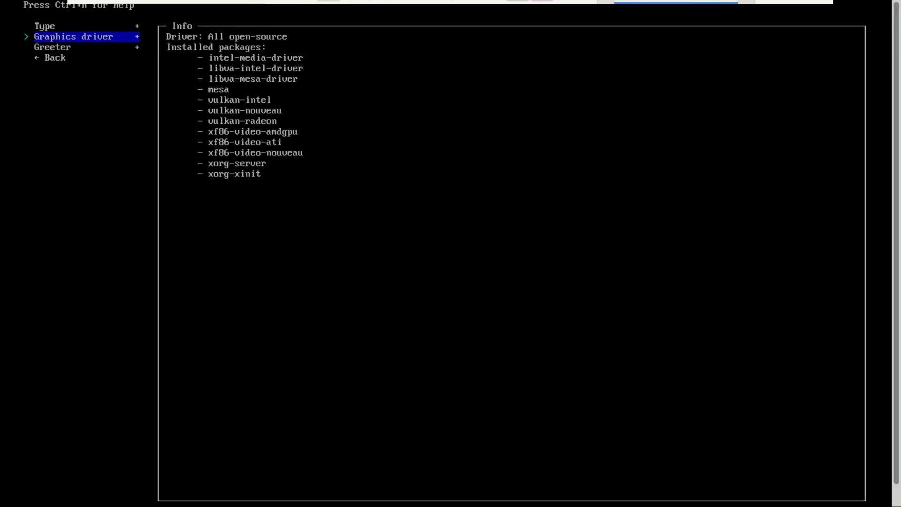
Choose sddm as the login greeter and return to the main menu.
key("Down")
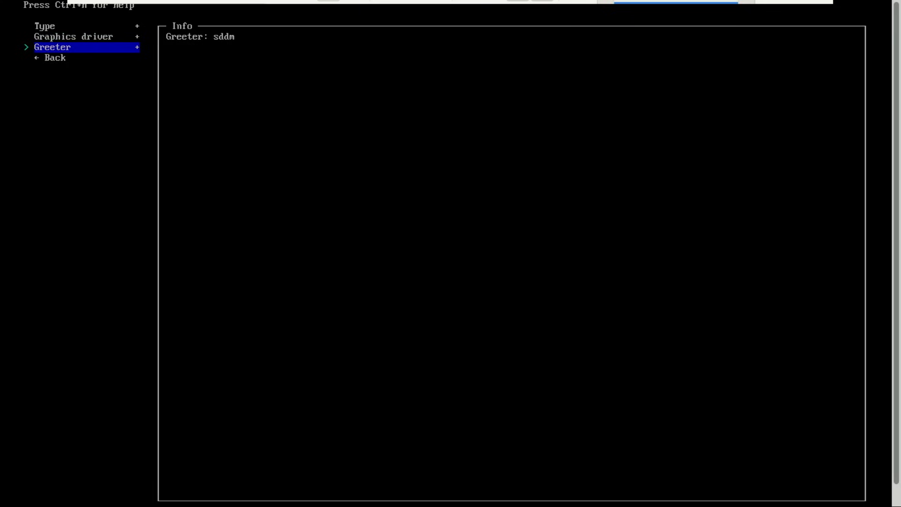
key("Return")
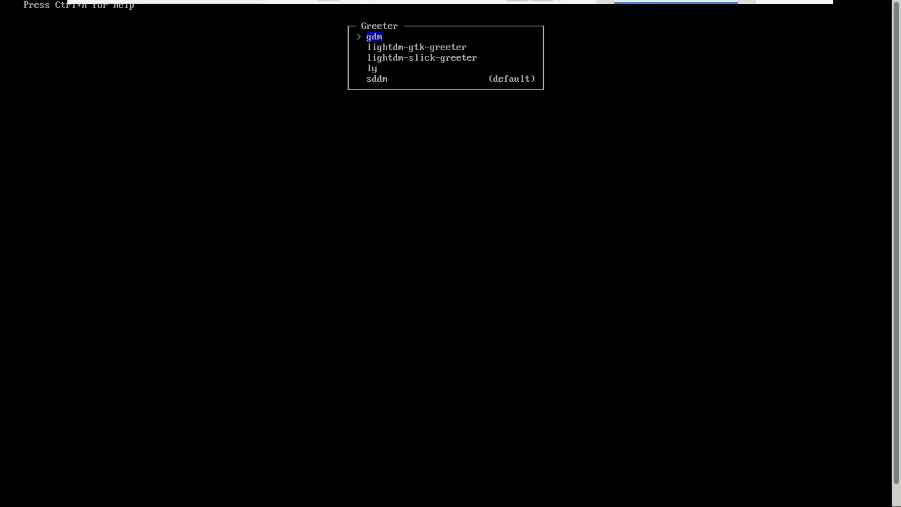
key("Down")
key("Down")
key("Down")
key("Down")
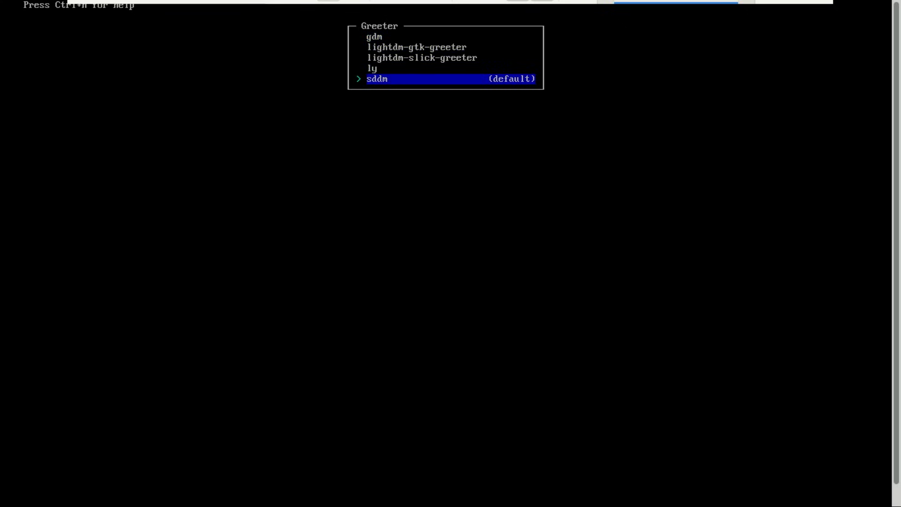
key("Return")
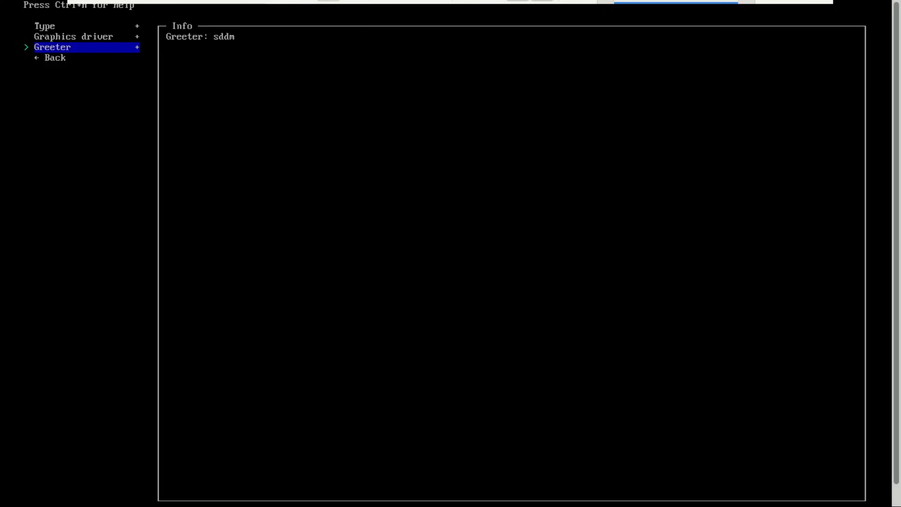
key("Down")
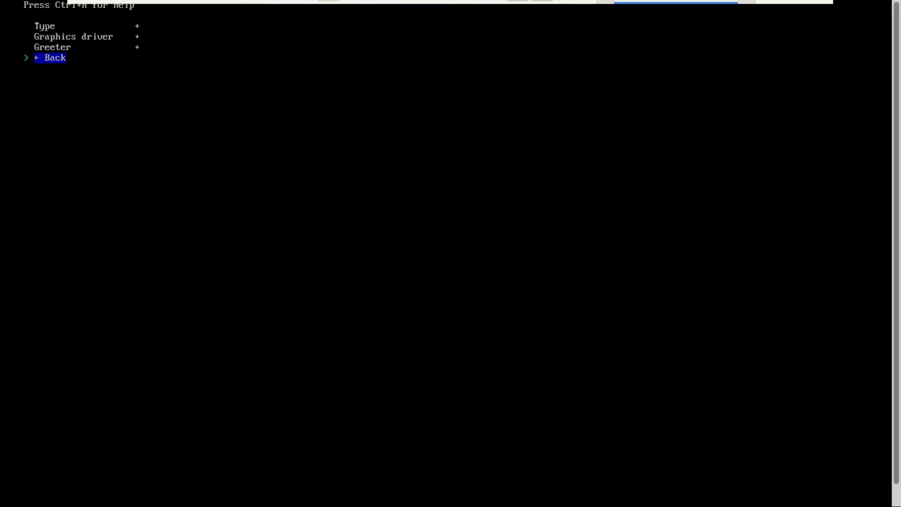
key("Return")
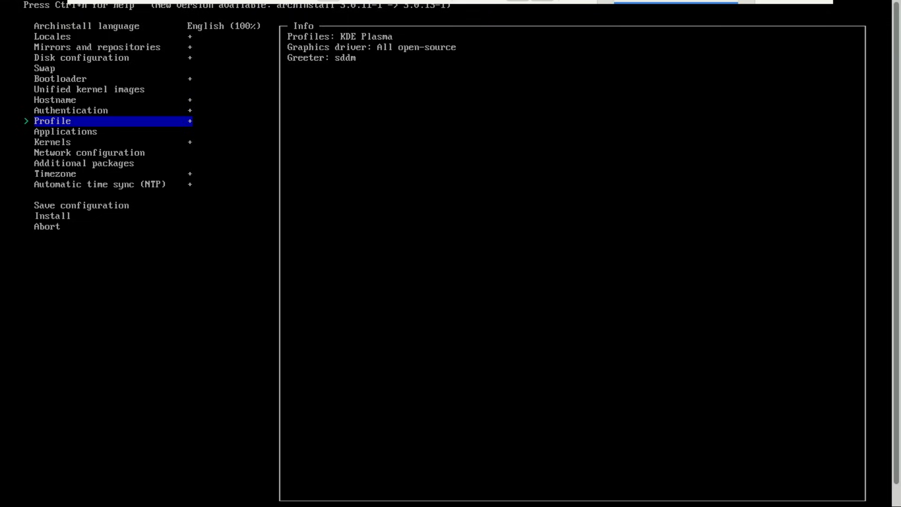
Review the Bluetooth and Audio application options, leaving them unchanged.
key("Down")
key("Return")
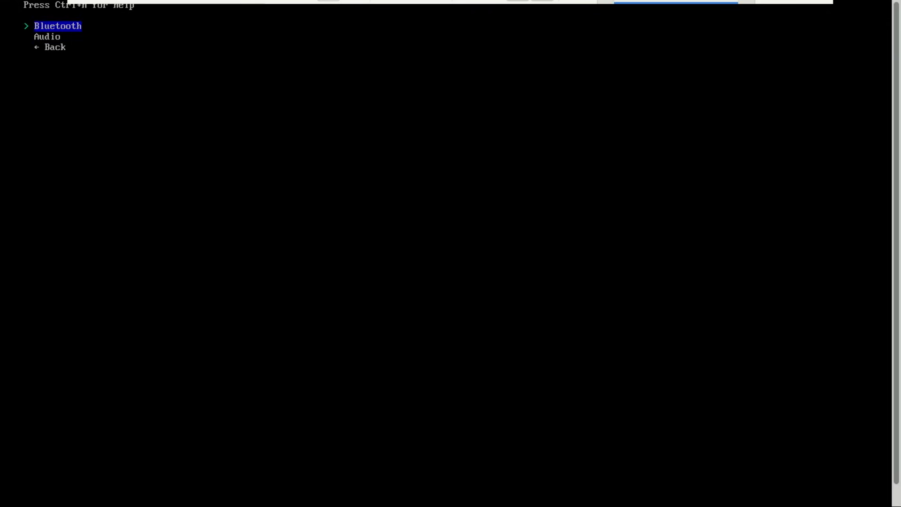
key("Down")
key("Down")
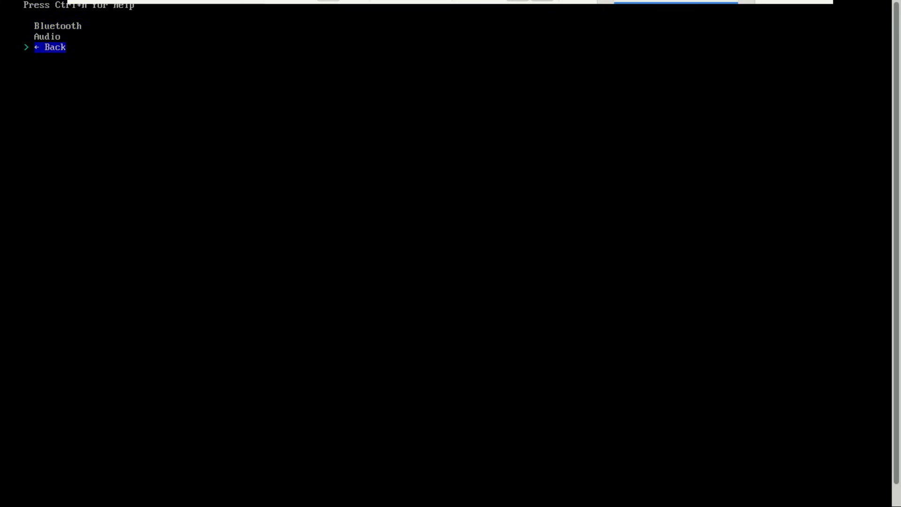
key("Return")
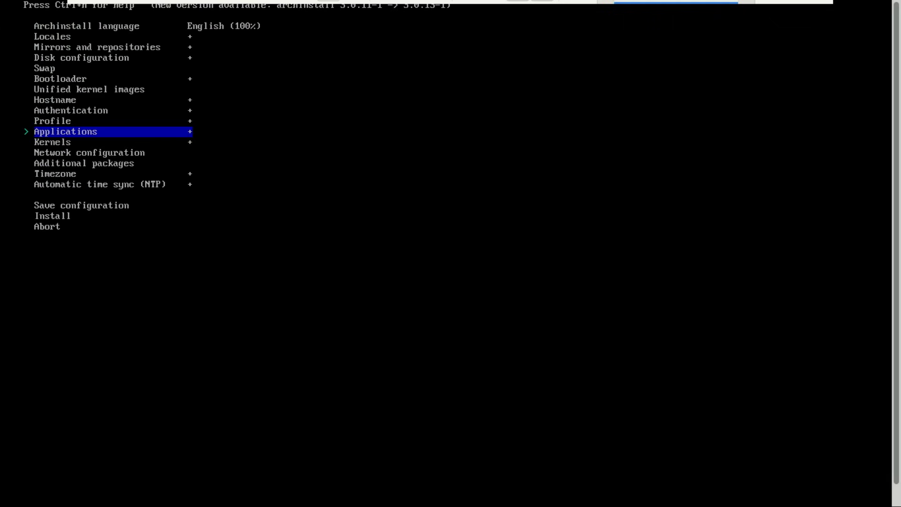
Set network configuration to Use NetworkManager.
key("Down")
key("Down")
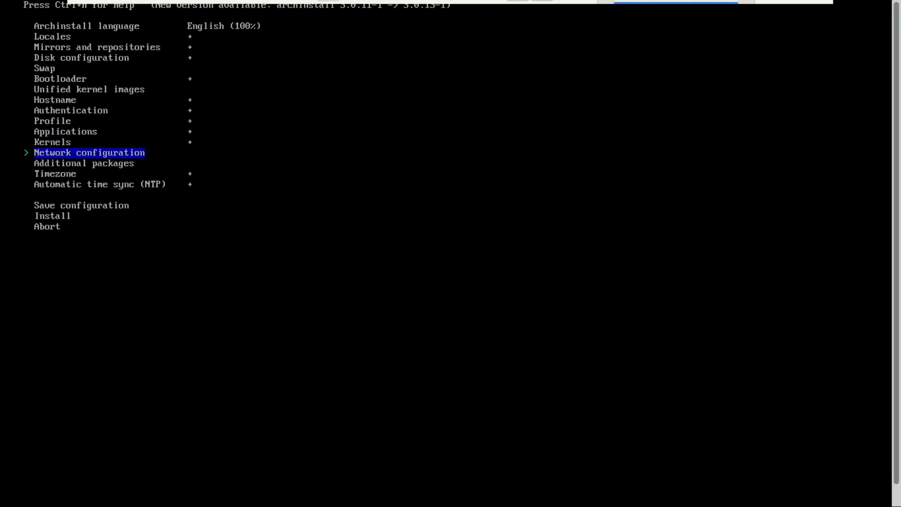
key("Return")
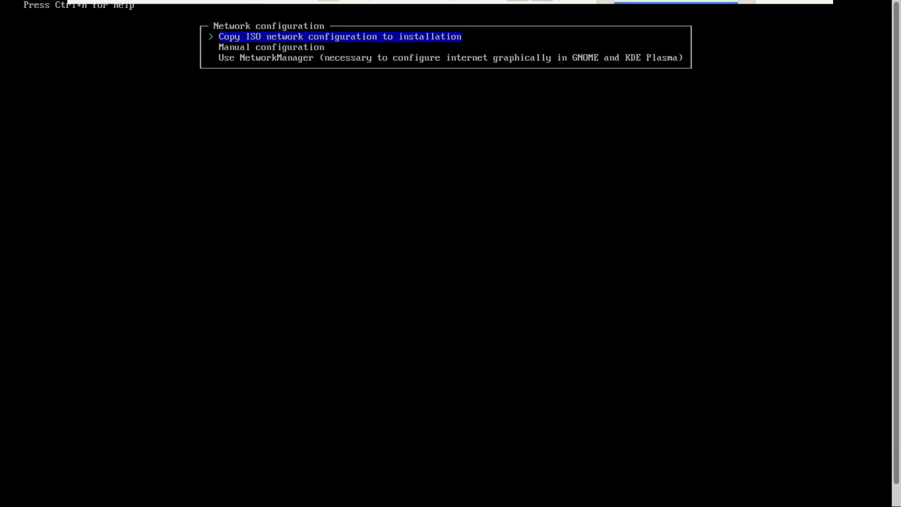
key("Down")
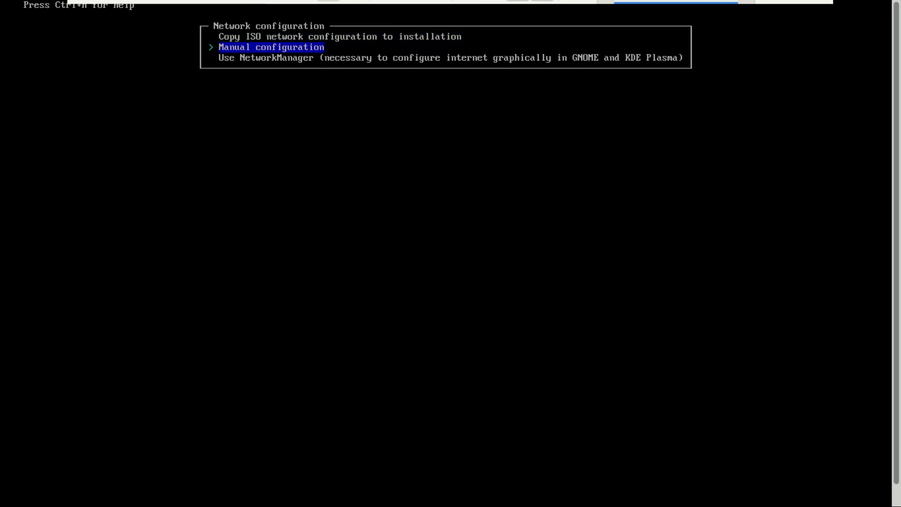
key("Down")
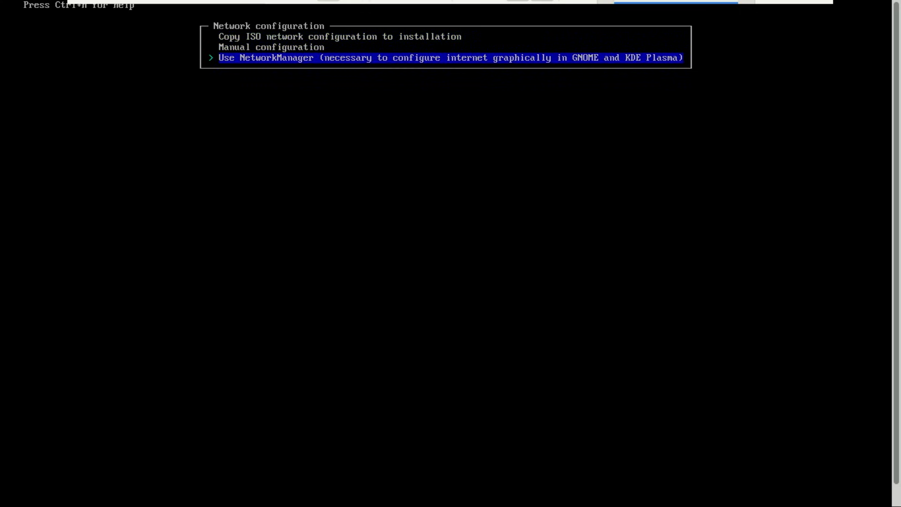
key("Return")
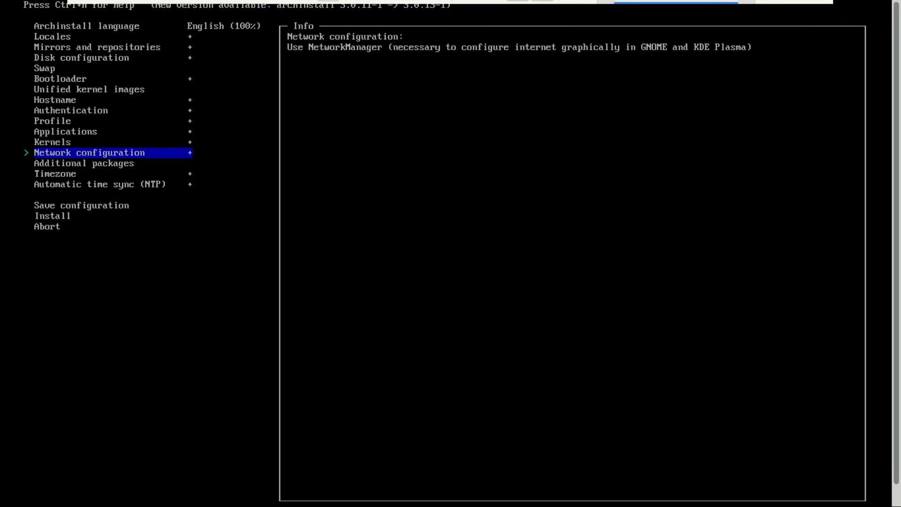
Set the timezone to US/Eastern.
key("Down")
key("Down")
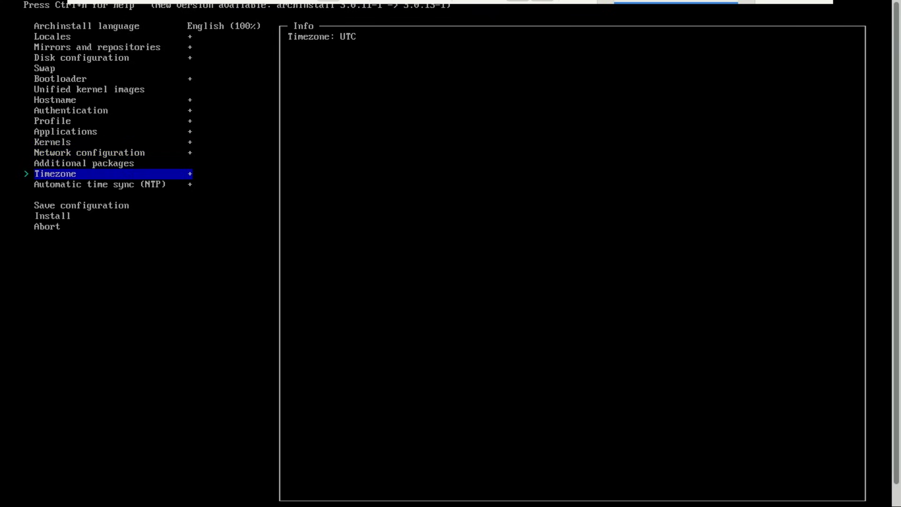
key("Return")
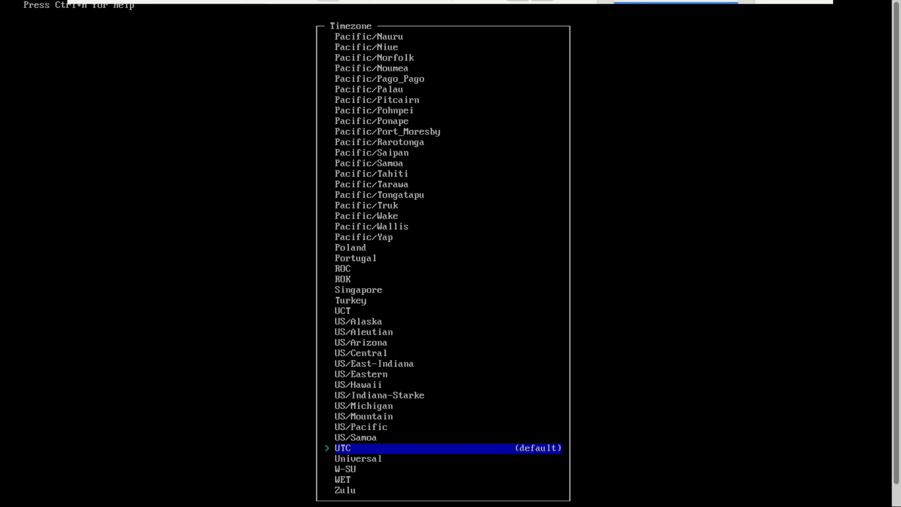
key("Up")
key("Up")
key("Up")
key("Up")
key("Up")
key("Up")
key("Up")
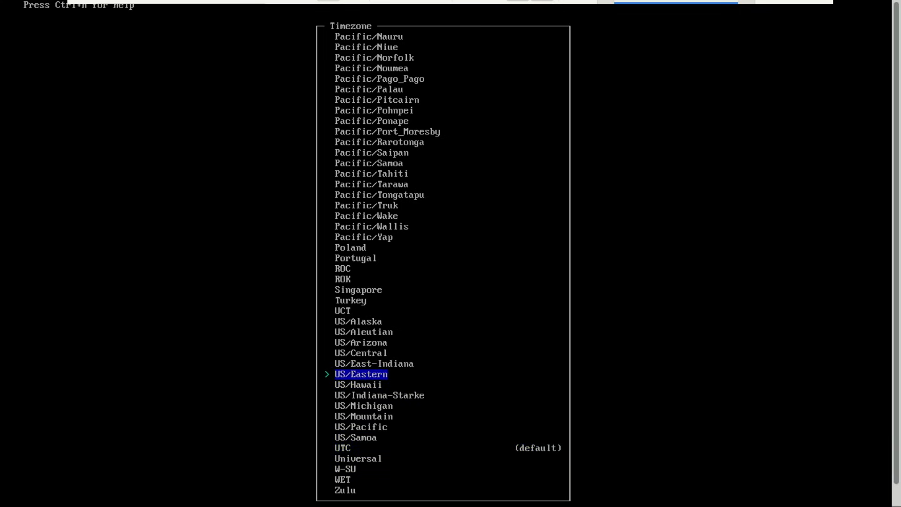
key("Return")
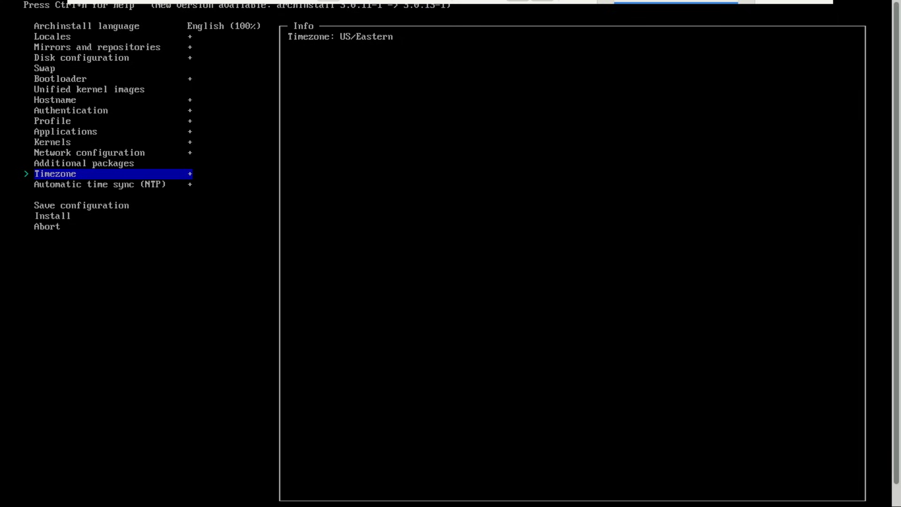
Confirm Yes for automatic time sync (NTP).
key("Down")
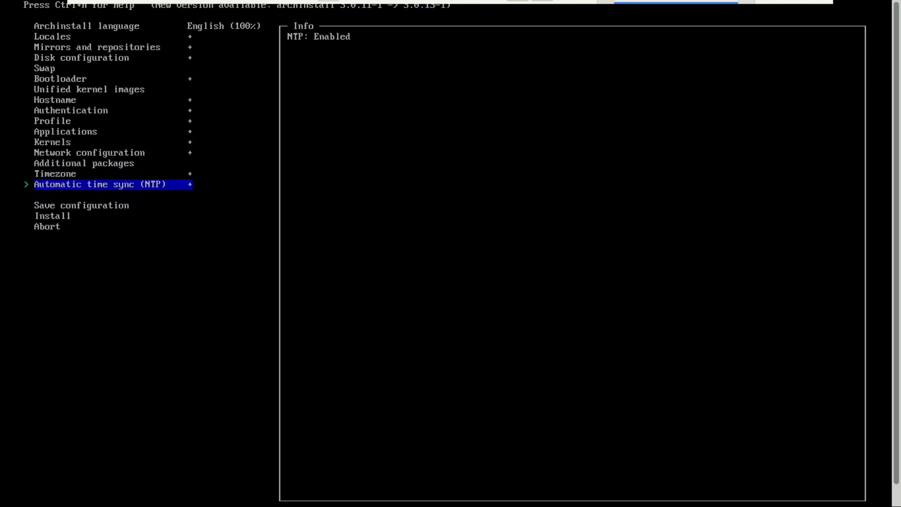
key("Return")
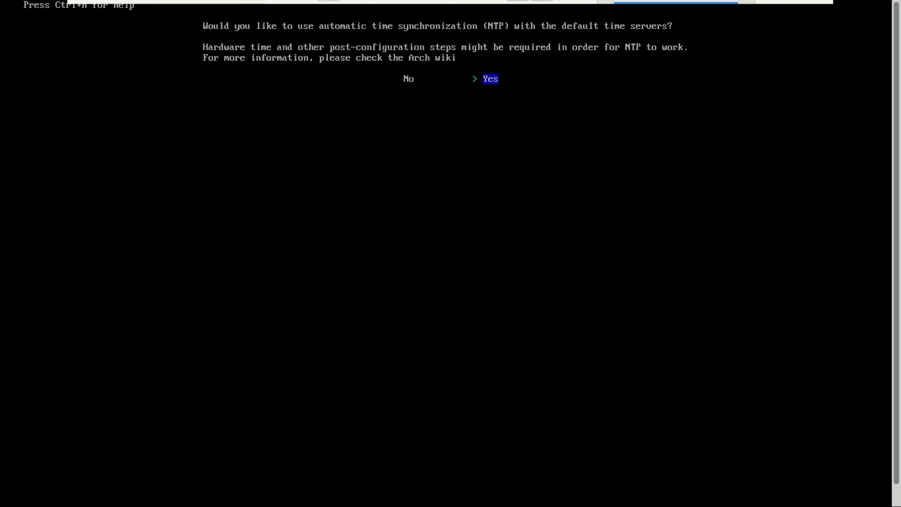
key("Return")
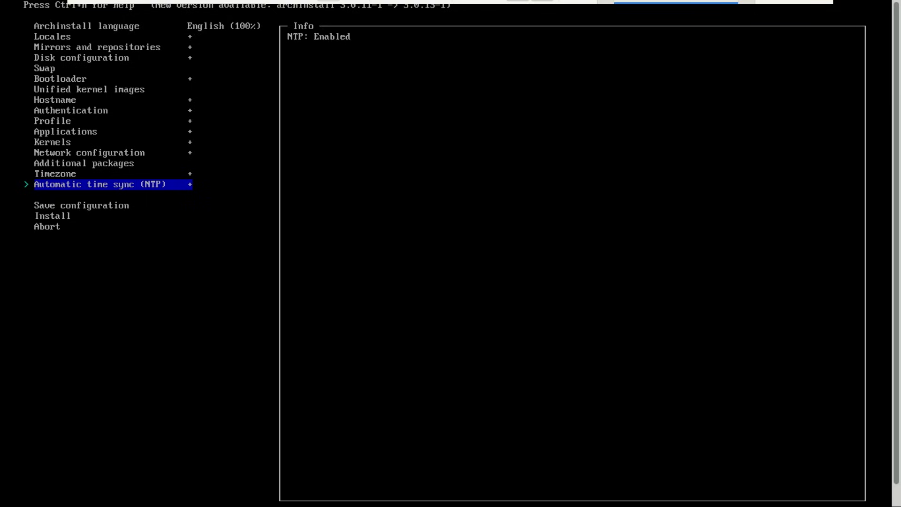
Start the archinstall installation by choosing the Install action.
key("Down")
key("Down")
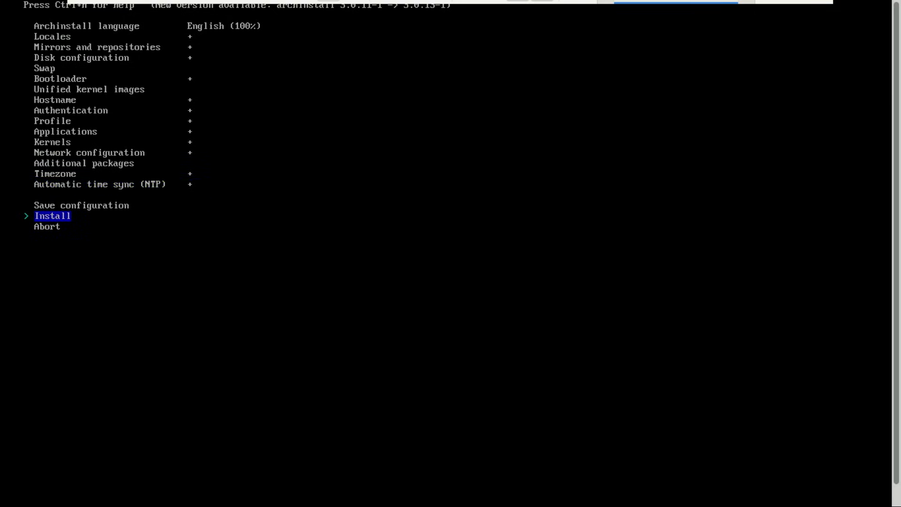
key("Return")
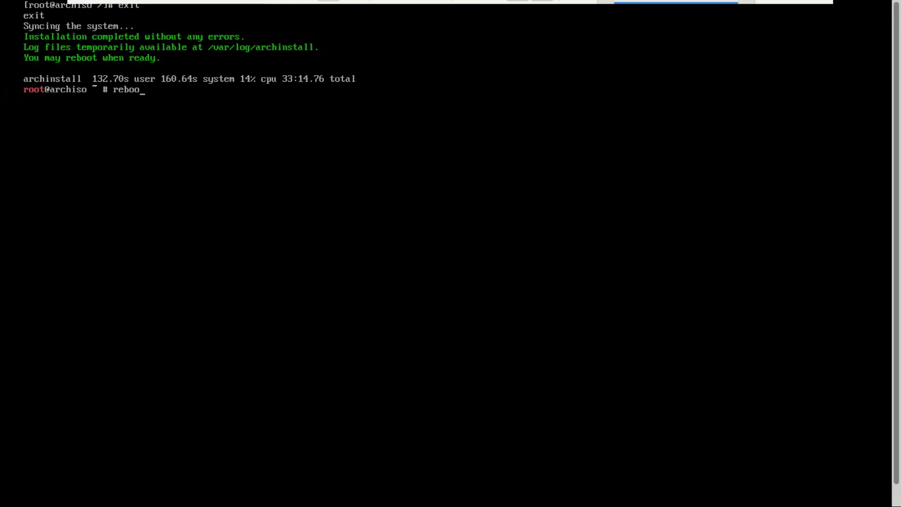
Reboot into the new system and log in to the Plasma (Wayland) session with the user's password.
type("t")
key("Return")
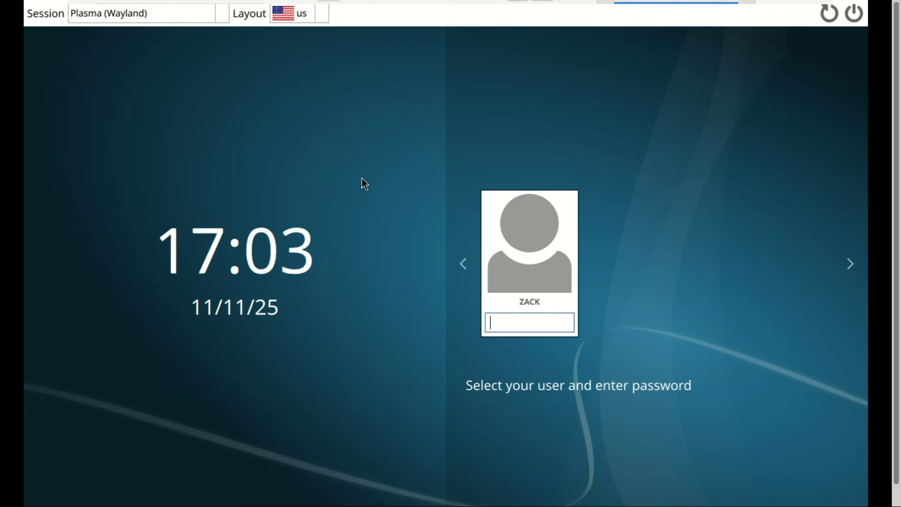
left_click(219, 14)
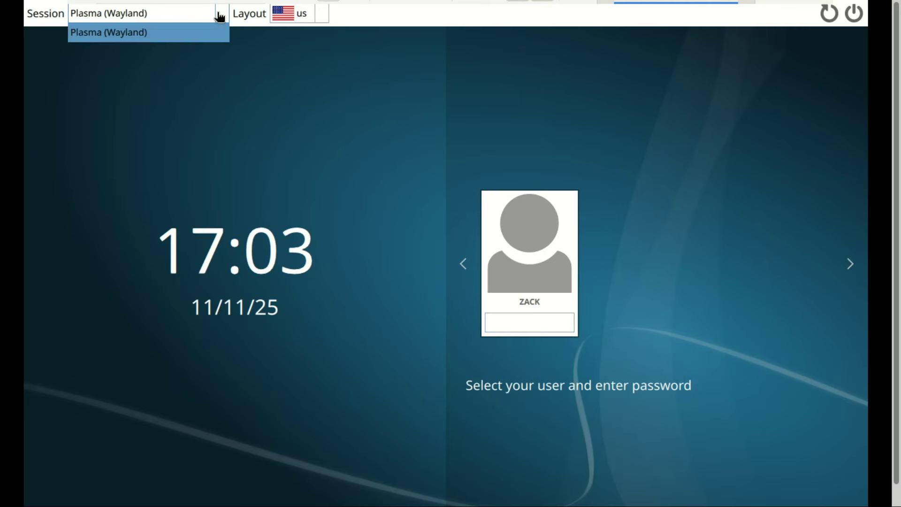
left_click(220, 15)
left_click(536, 323)
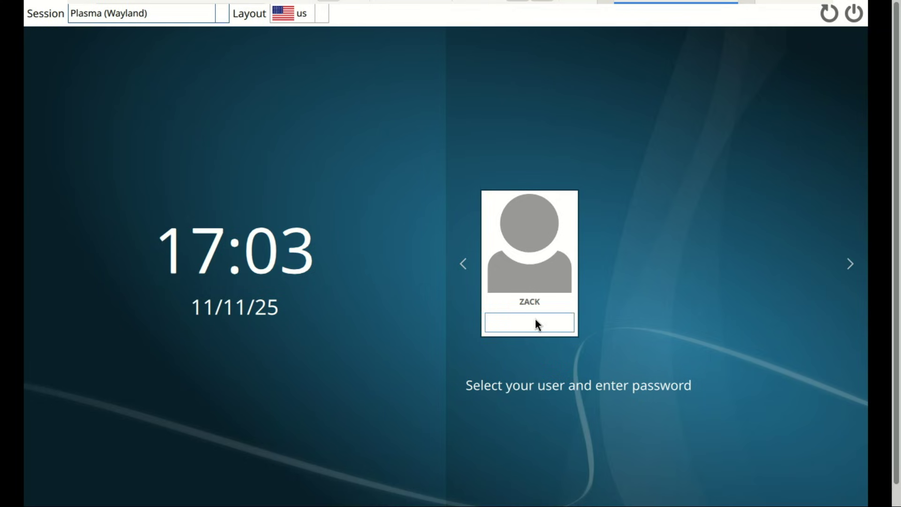
type("*****")
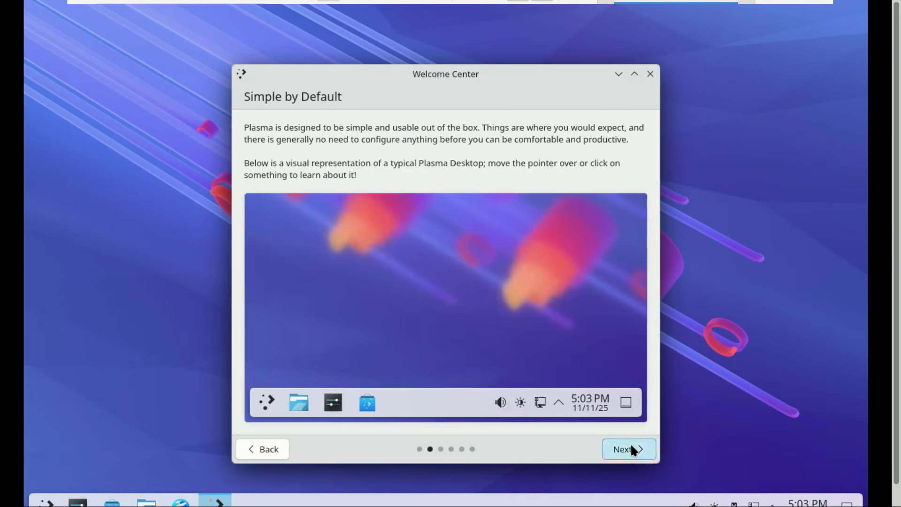
Page through the Welcome Center to Finish, then bring up the launcher listing Kate, Dolphin and Discover.
left_click(630, 443)
left_click(630, 443)
left_click(632, 446)
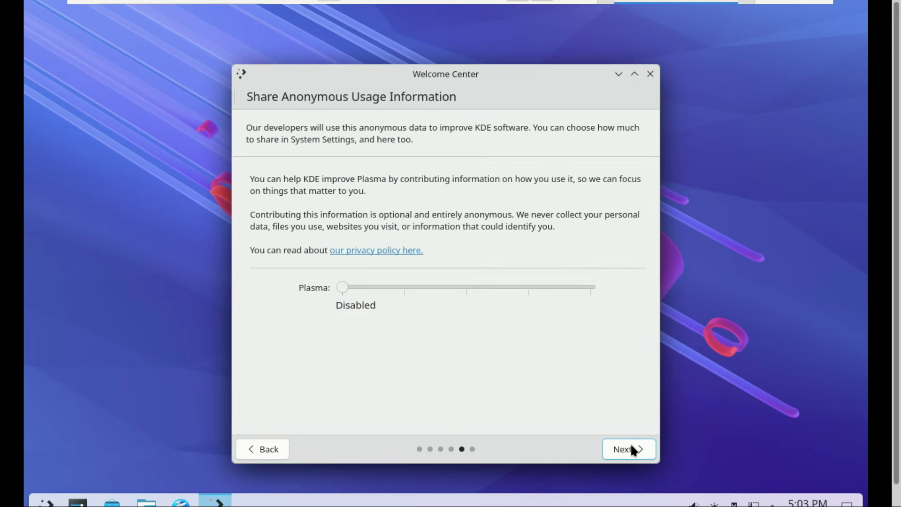
left_click(631, 447)
left_click(633, 450)
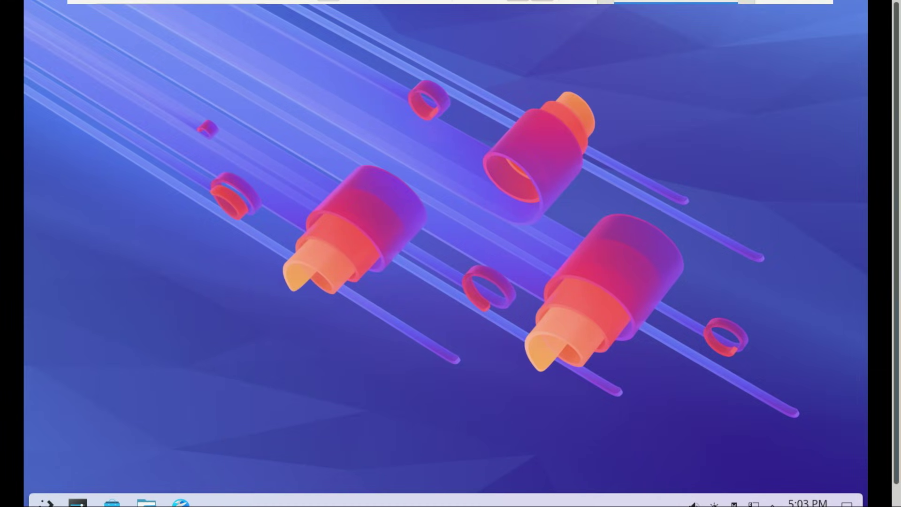
scroll(451, 253, "down", 1)
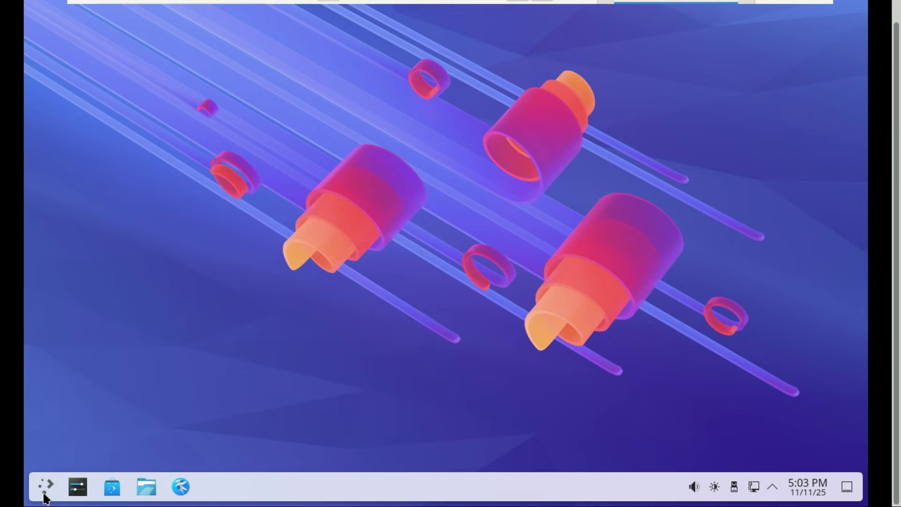
left_click(46, 489)
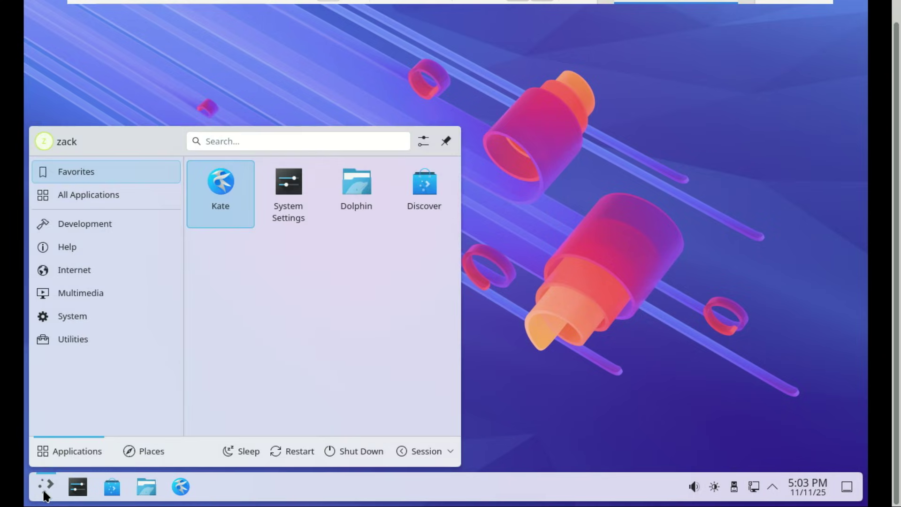